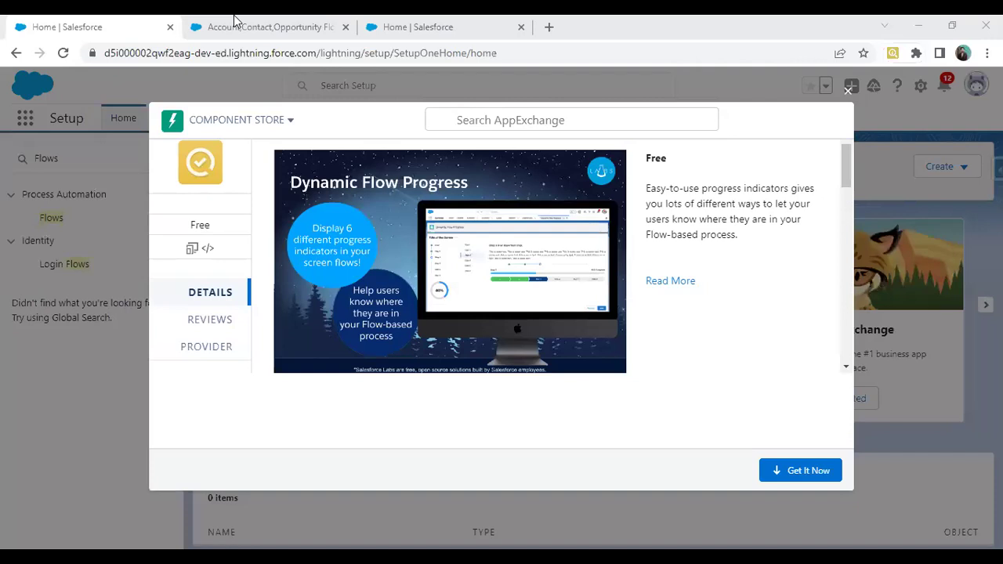
Step: Move from the title slide to the Account,Contact,Opportunity Flow in Flow Builder
left_click(235, 20)
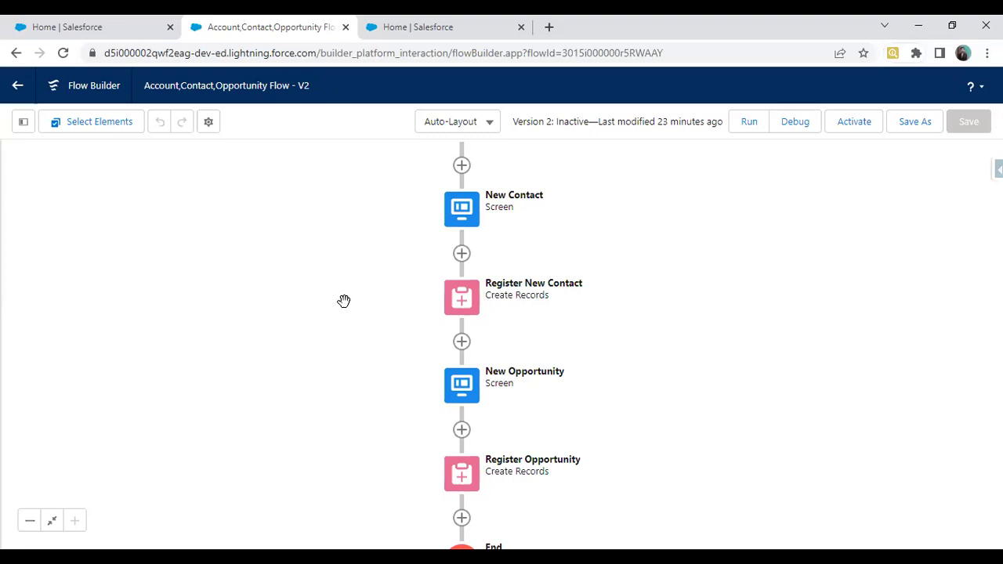
left_click_drag(311, 282, 271, 365)
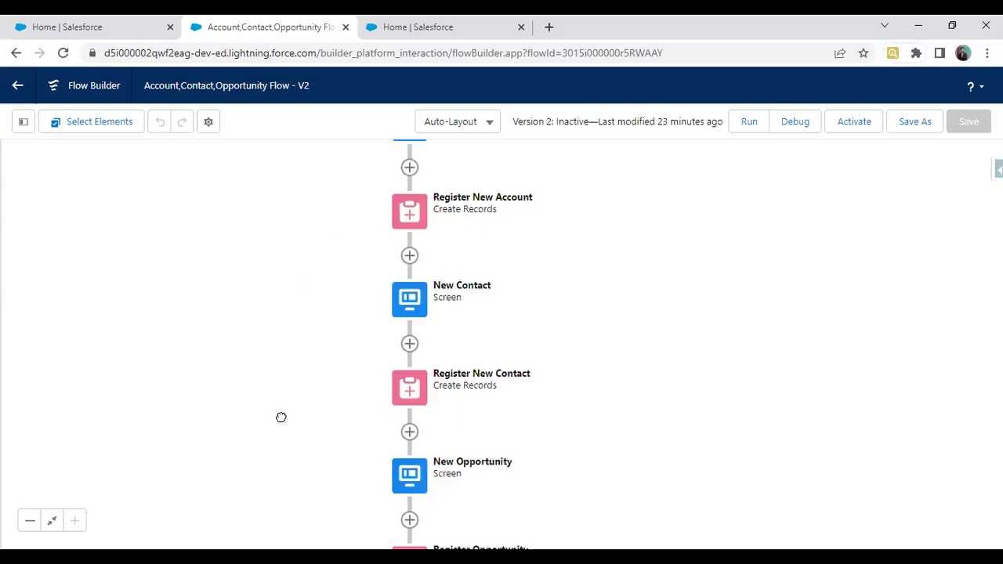
scroll(245, 251, "up", 2)
scroll(301, 361, "down", 1)
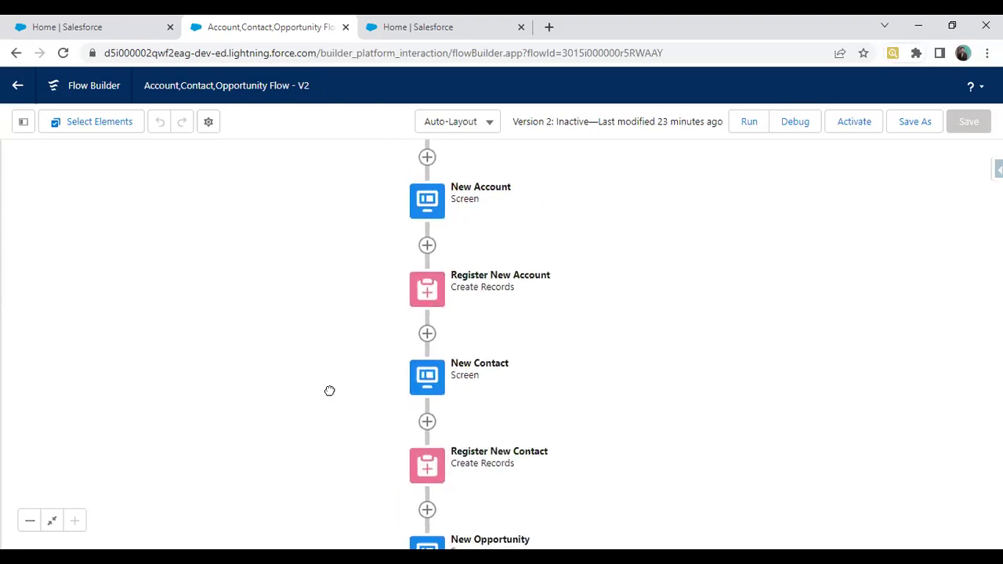
scroll(459, 301, "up", 1)
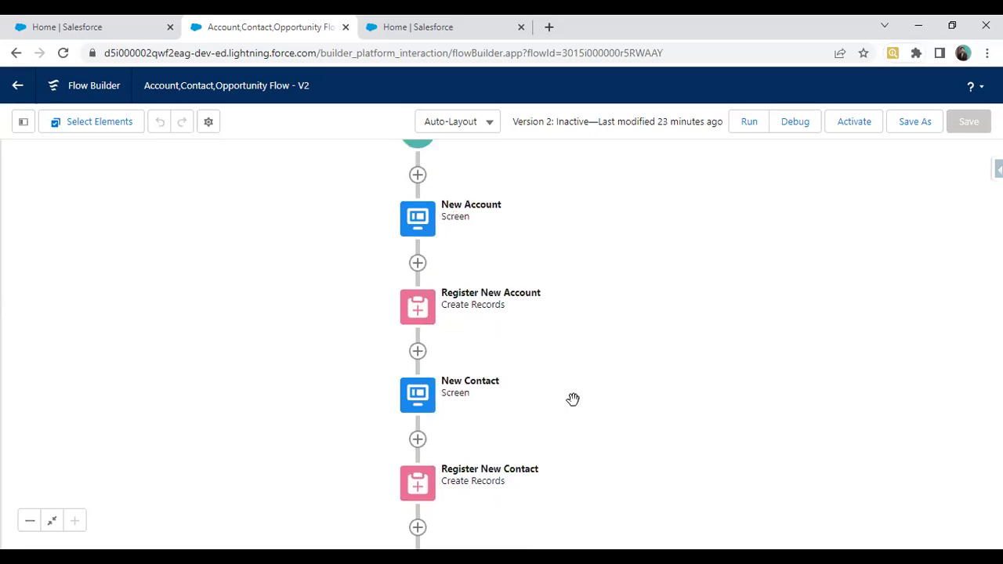
scroll(418, 282, "down", 5)
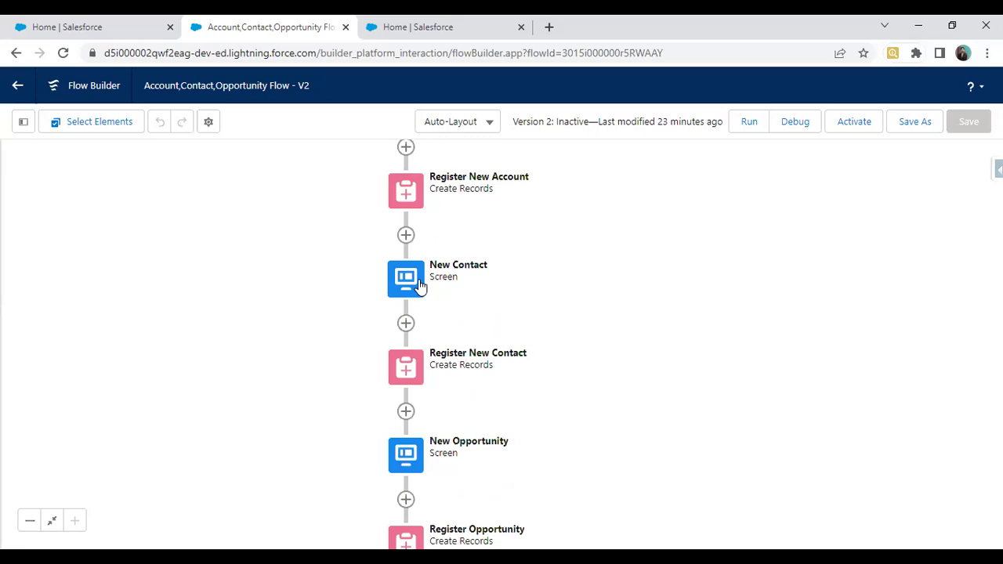
scroll(486, 359, "down", 3)
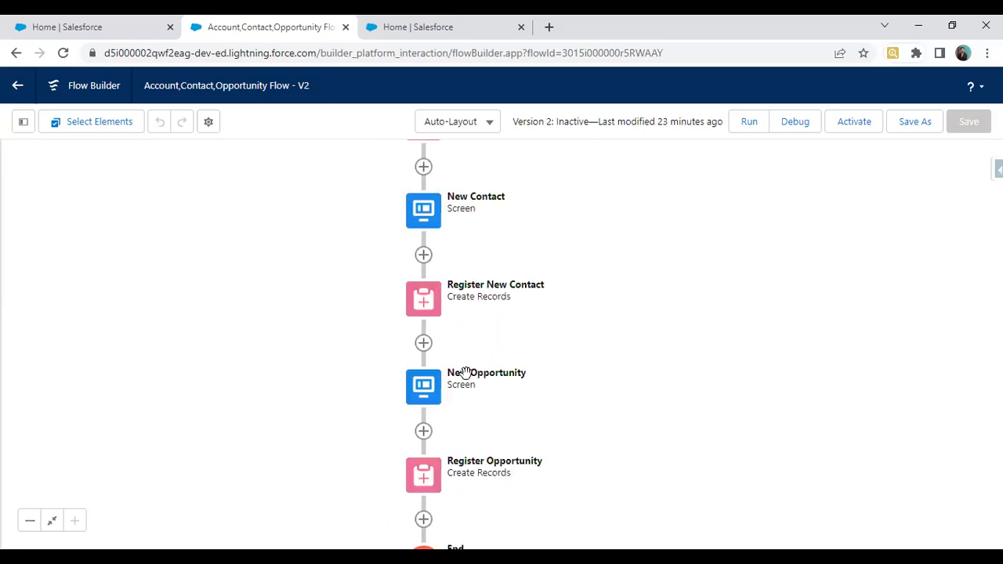
scroll(300, 240, "down", 1)
scroll(269, 376, "up", 6)
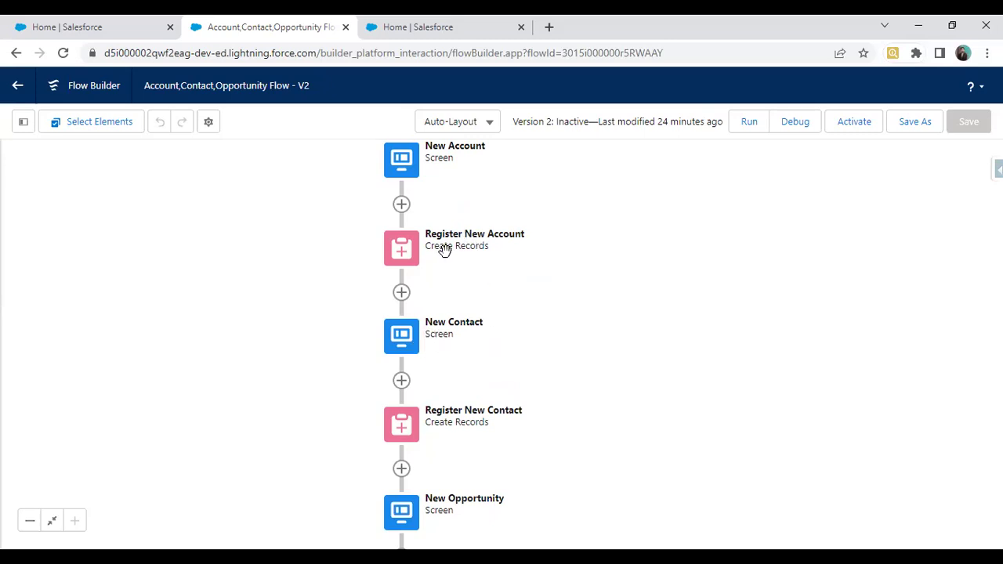
double_click(396, 270)
scroll(341, 376, "down", 10)
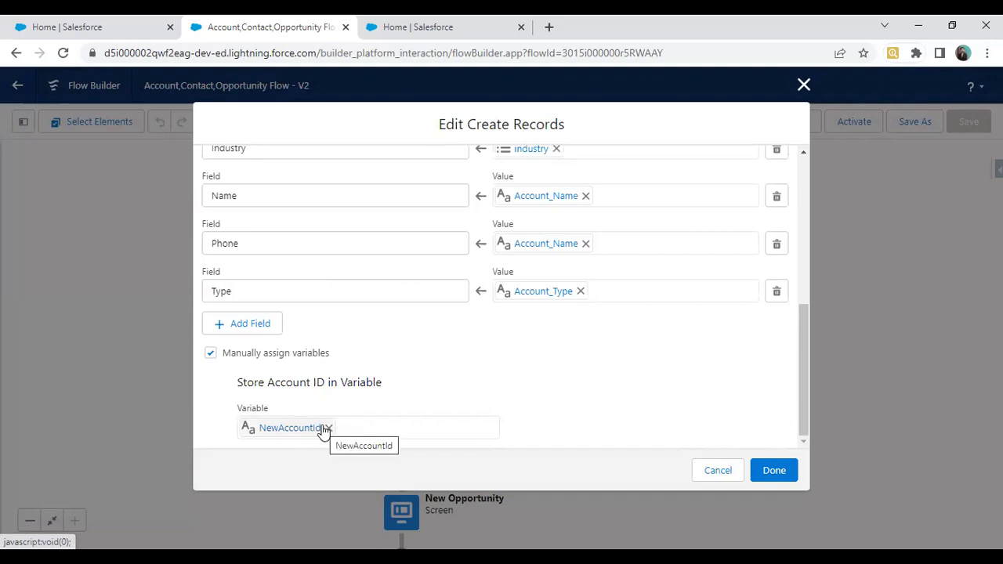
left_click(715, 471)
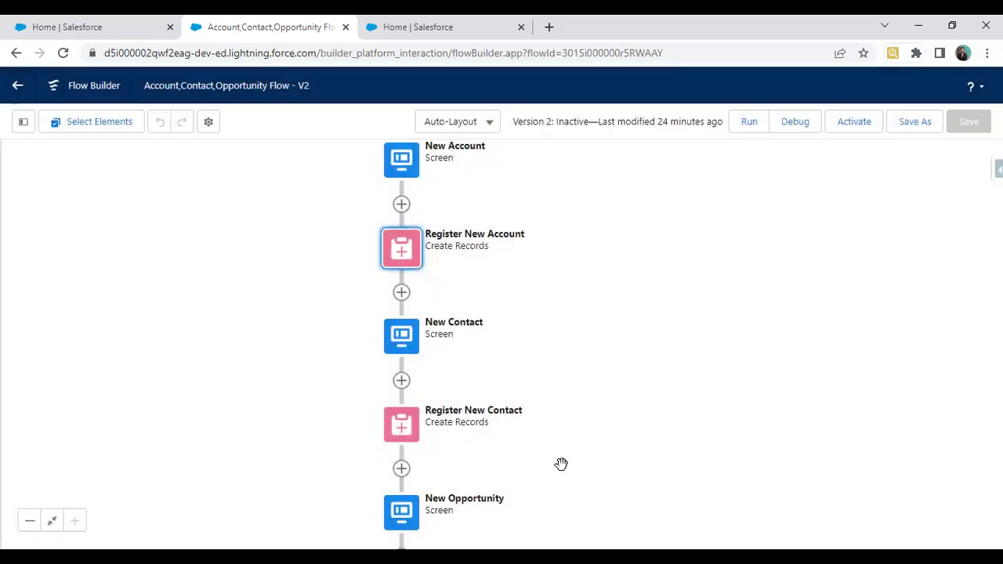
scroll(670, 306, "down", 3)
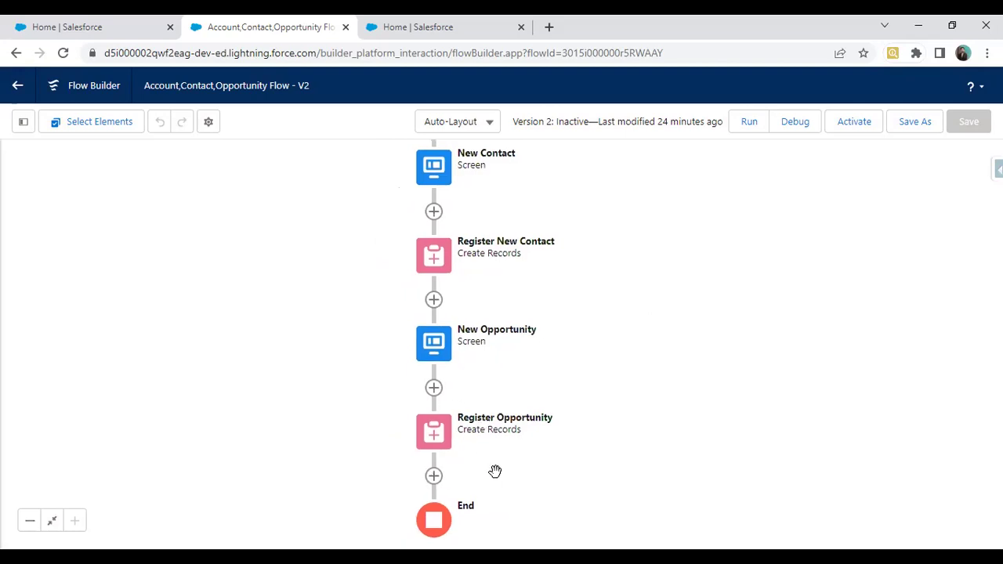
scroll(613, 427, "up", 3)
scroll(607, 368, "up", 3)
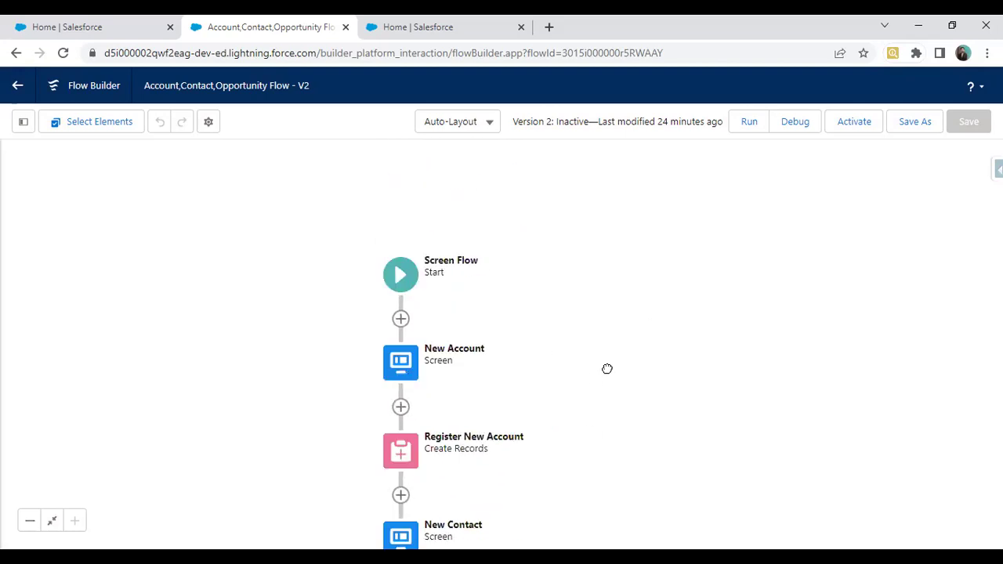
scroll(566, 209, "down", 3)
scroll(563, 238, "up", 2)
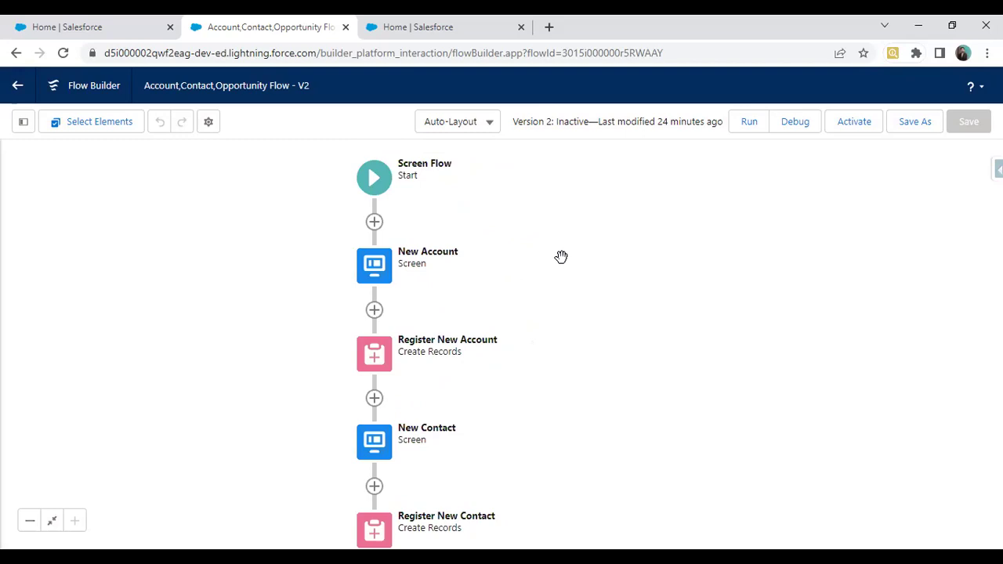
double_click(375, 269)
Step: Review the New Account screen's fields and close its editor
scroll(450, 288, "down", 3)
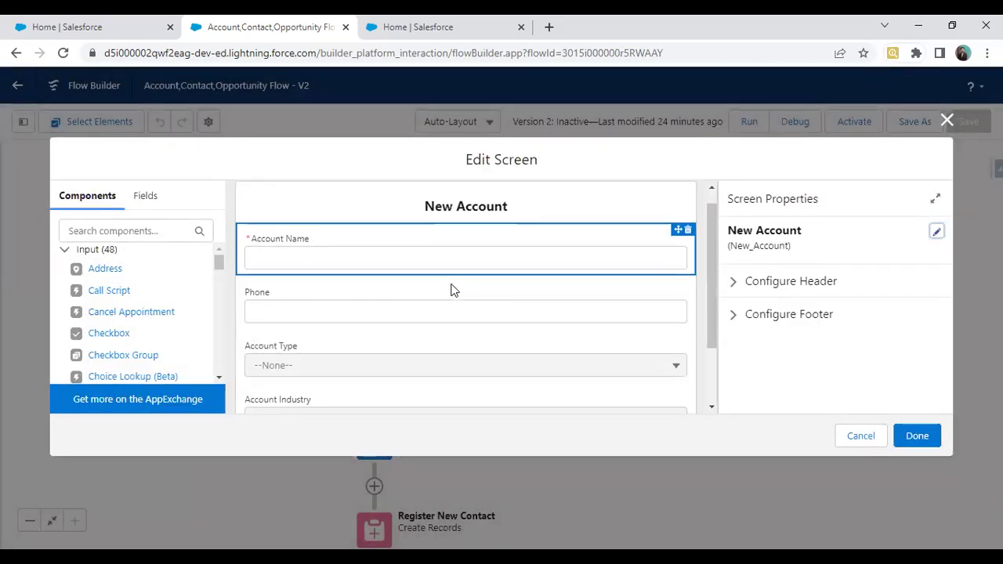
scroll(451, 288, "up", 2)
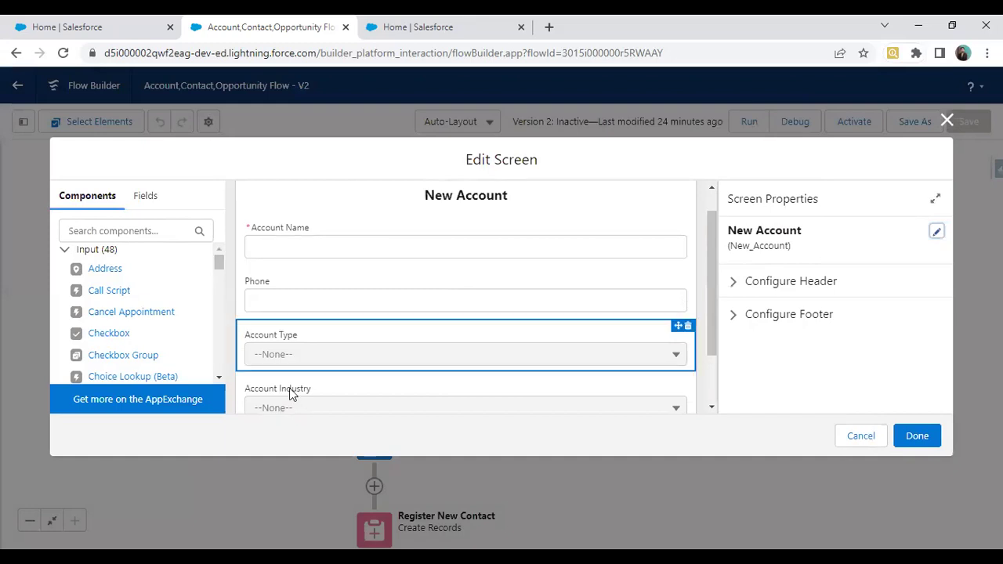
scroll(308, 271, "down", 1)
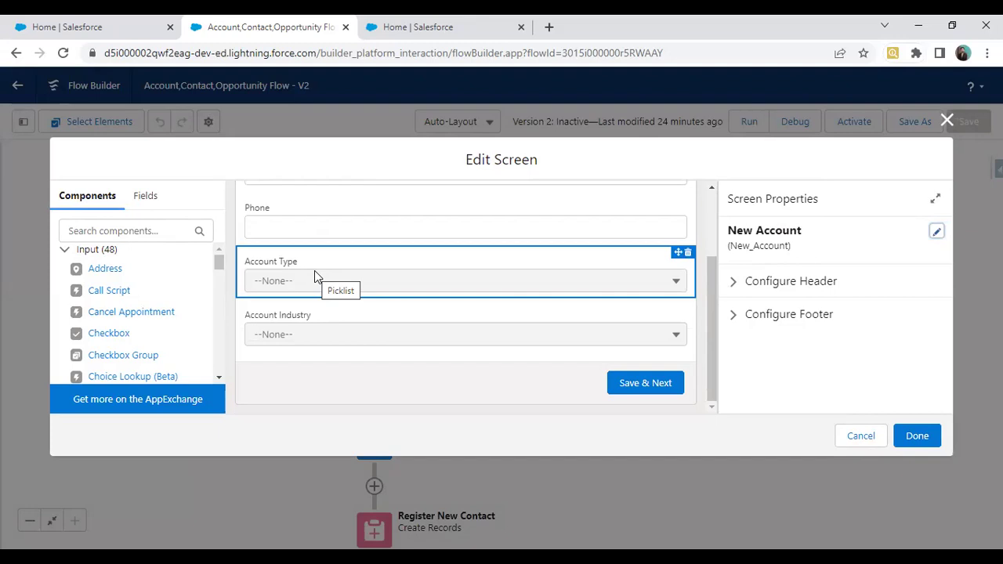
left_click(947, 120)
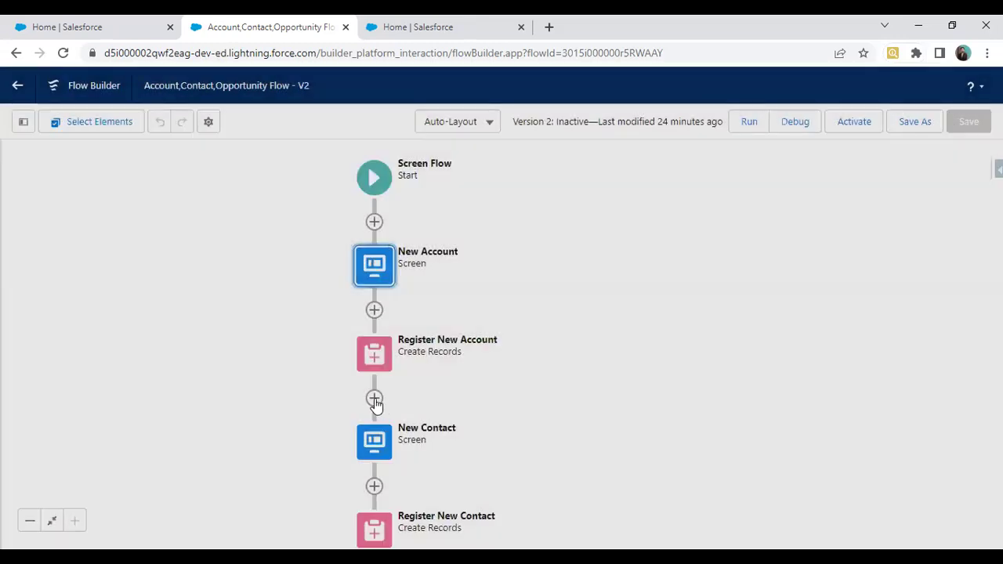
scroll(486, 376, "down", 2)
Step: Inspect the New Contact screen's fields and close it
double_click(373, 350)
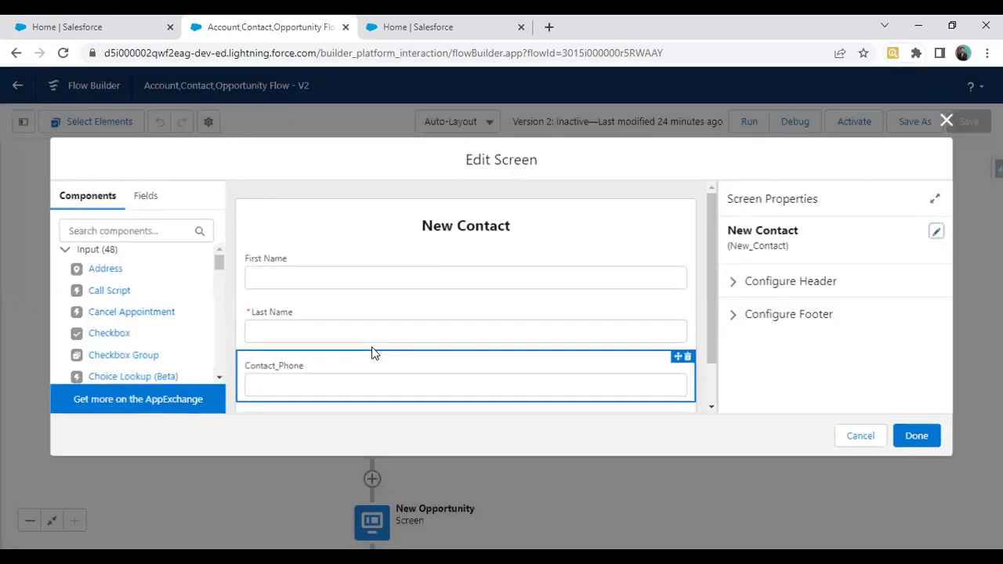
scroll(401, 292, "down", 1)
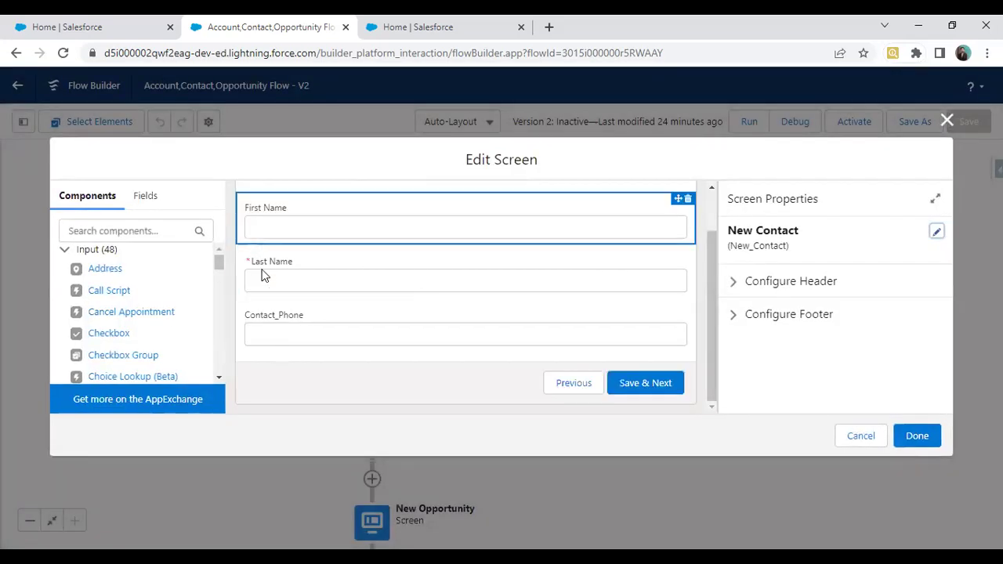
left_click(916, 435)
Step: Check the New Opportunity screen's Close Date and Stage fields, then open Register New Contact's settings
scroll(582, 303, "down", 2)
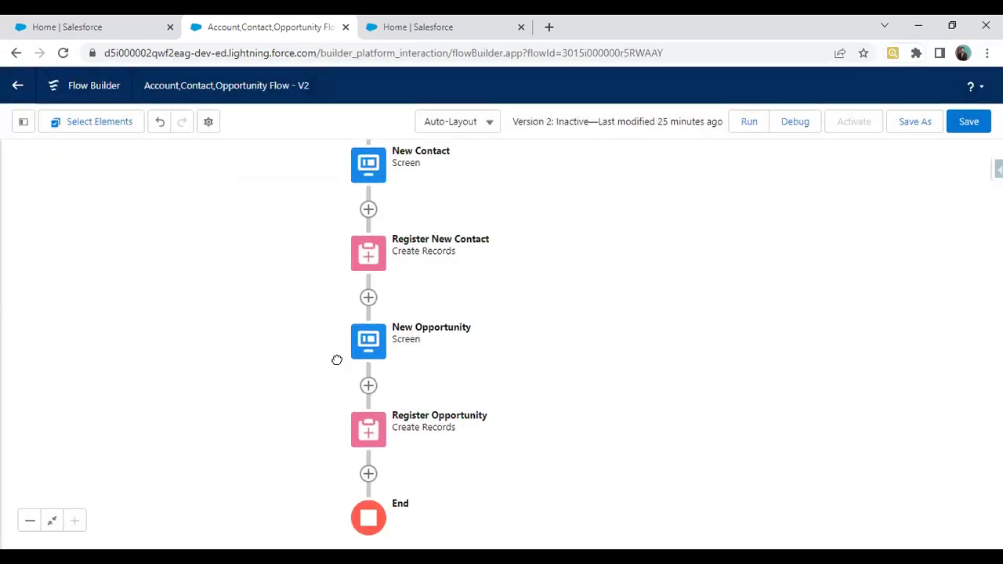
double_click(374, 369)
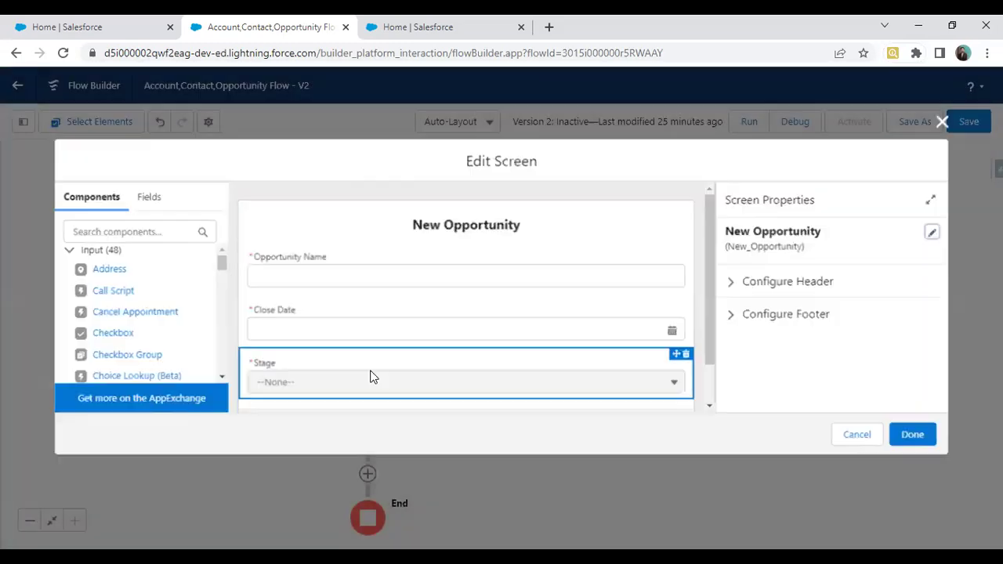
left_click(275, 343)
left_click(423, 355)
scroll(423, 355, "down", 1)
left_click(861, 440)
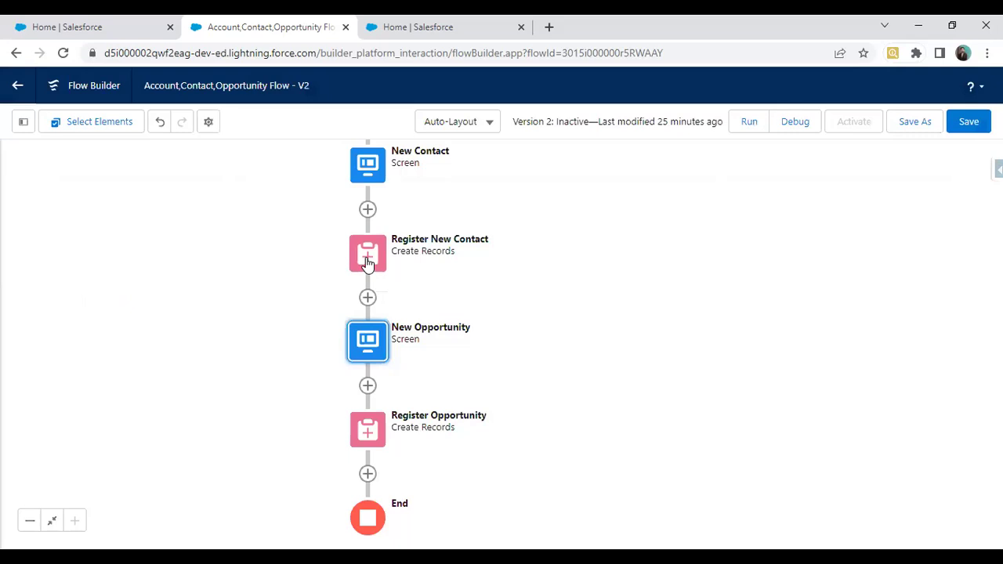
double_click(366, 257)
scroll(414, 298, "down", 5)
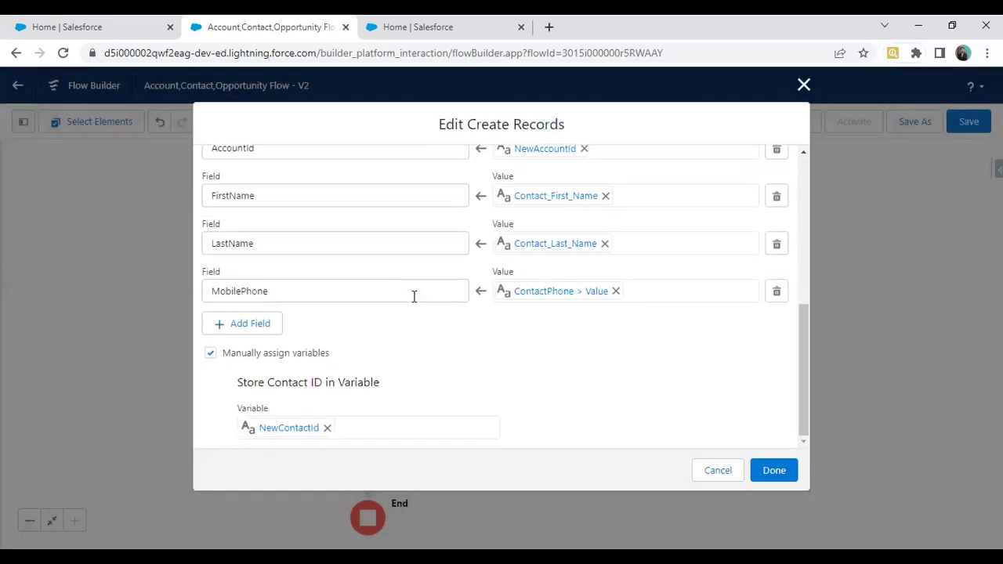
scroll(406, 298, "up", 1)
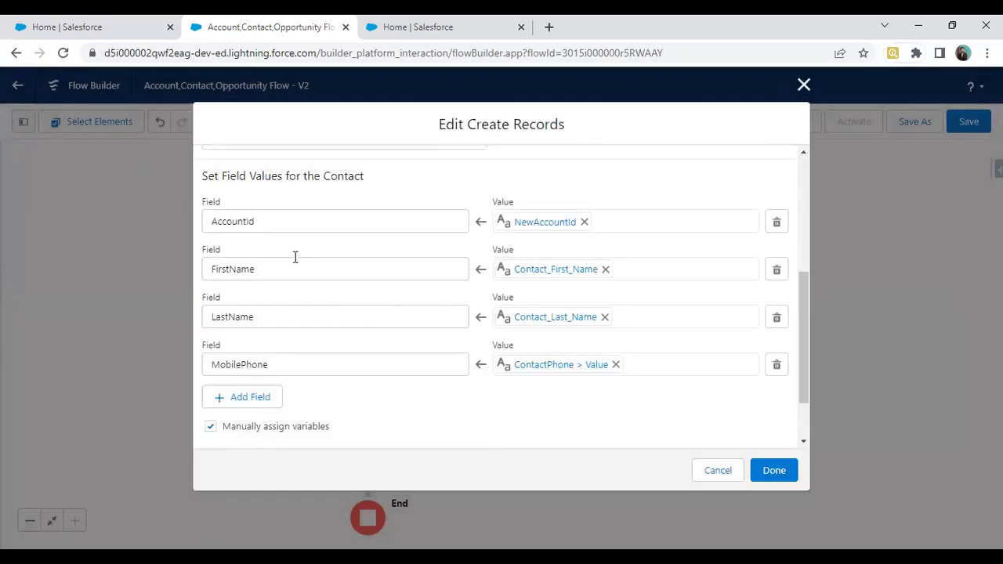
left_click(803, 87)
scroll(388, 299, "down", 2)
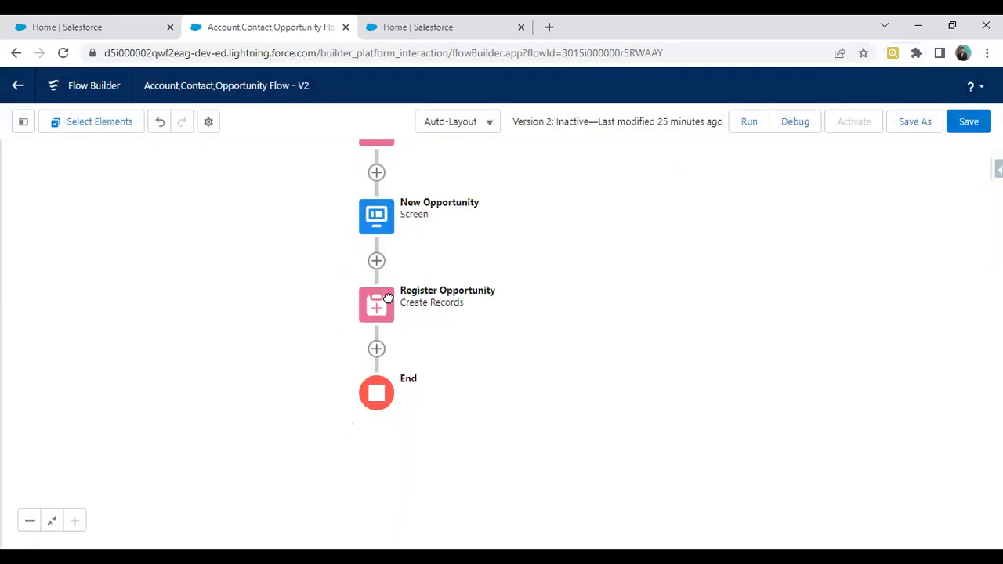
left_click(389, 297)
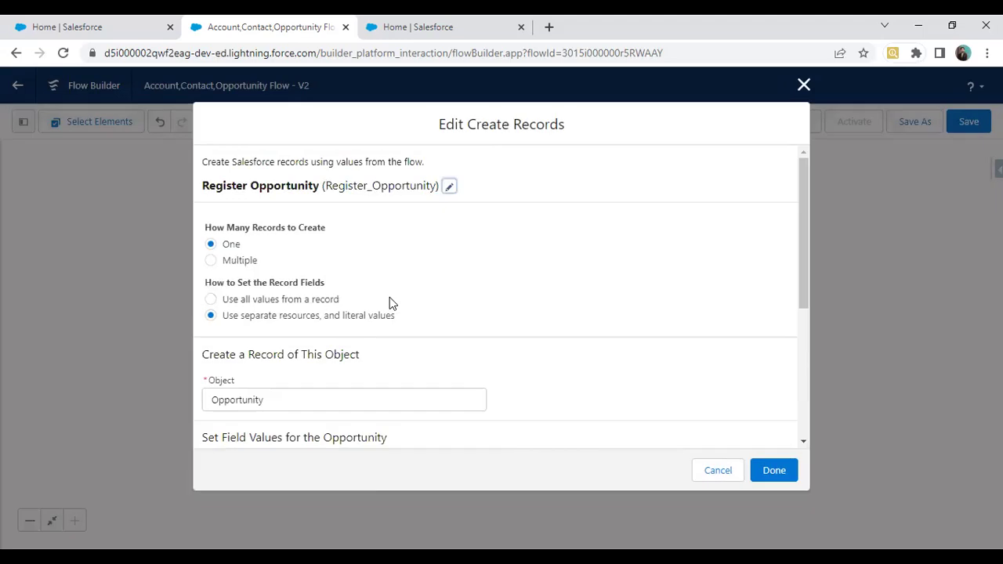
scroll(389, 298, "down", 3)
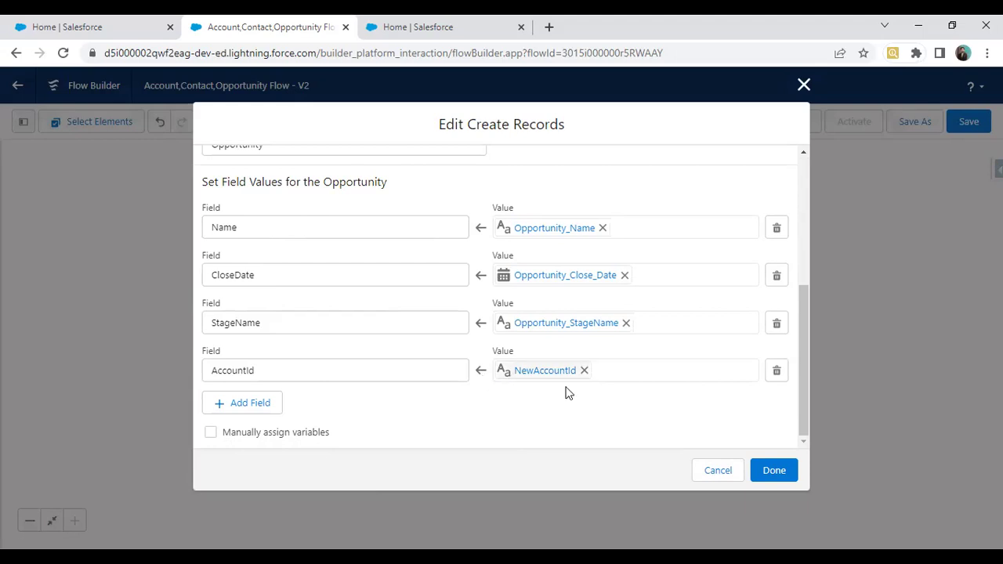
left_click(716, 473)
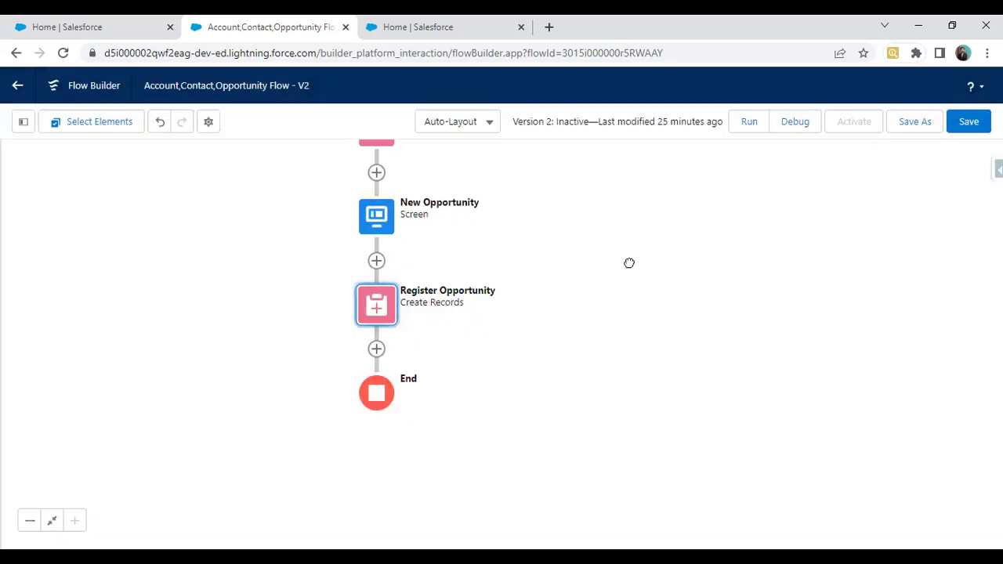
scroll(629, 264, "up", 5)
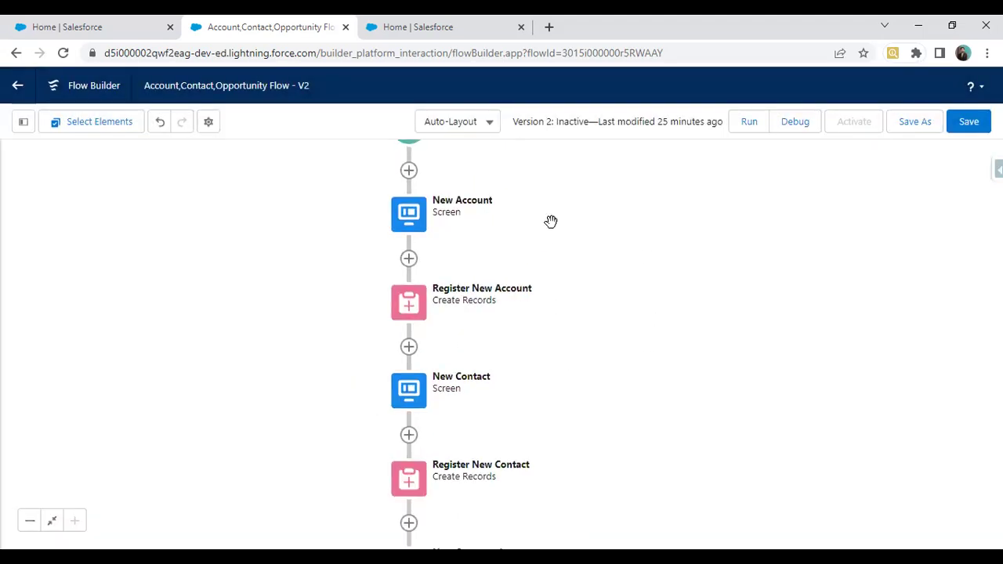
scroll(631, 247, "down", 1)
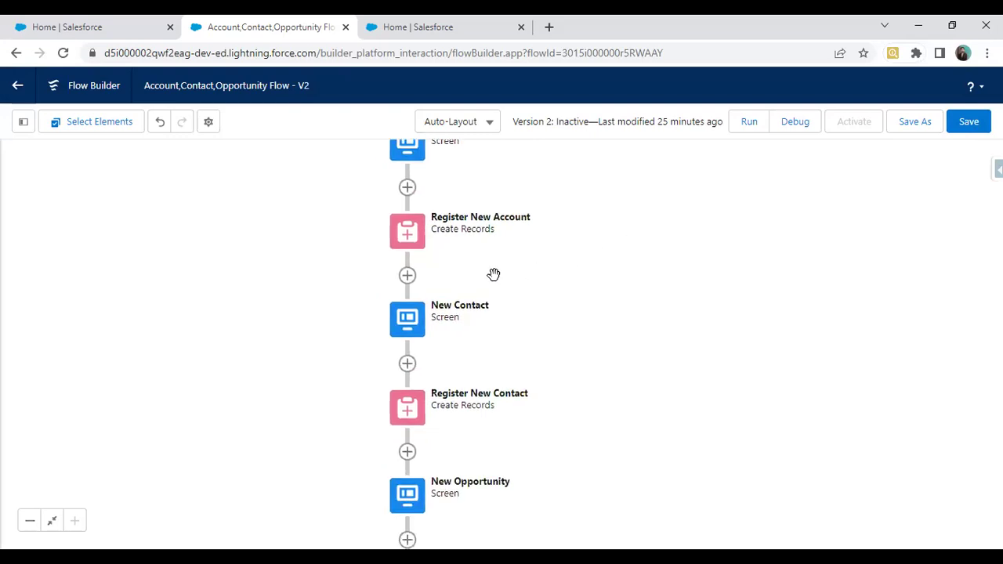
left_click_drag(353, 213, 311, 262)
left_click_drag(274, 226, 394, 258)
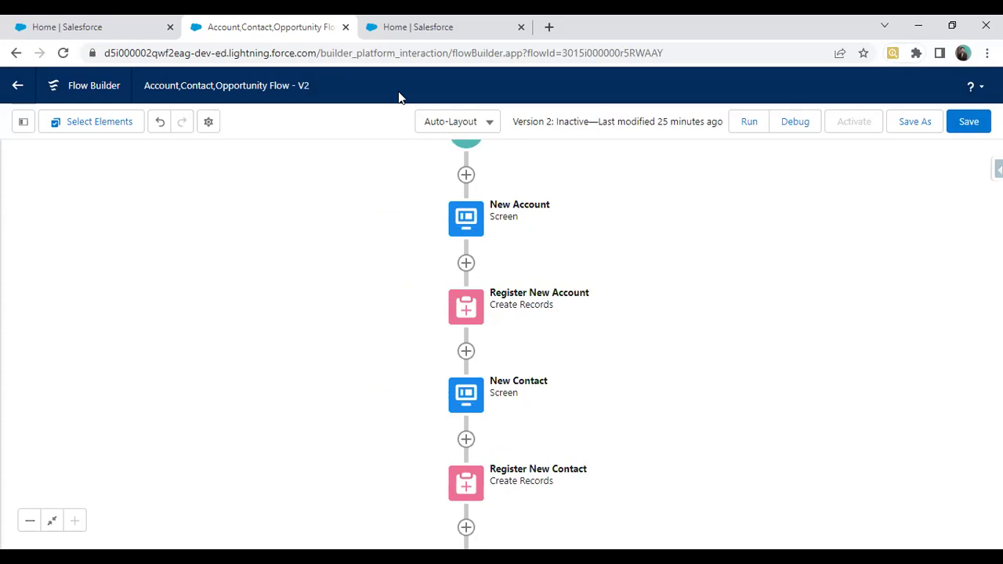
left_click(86, 28)
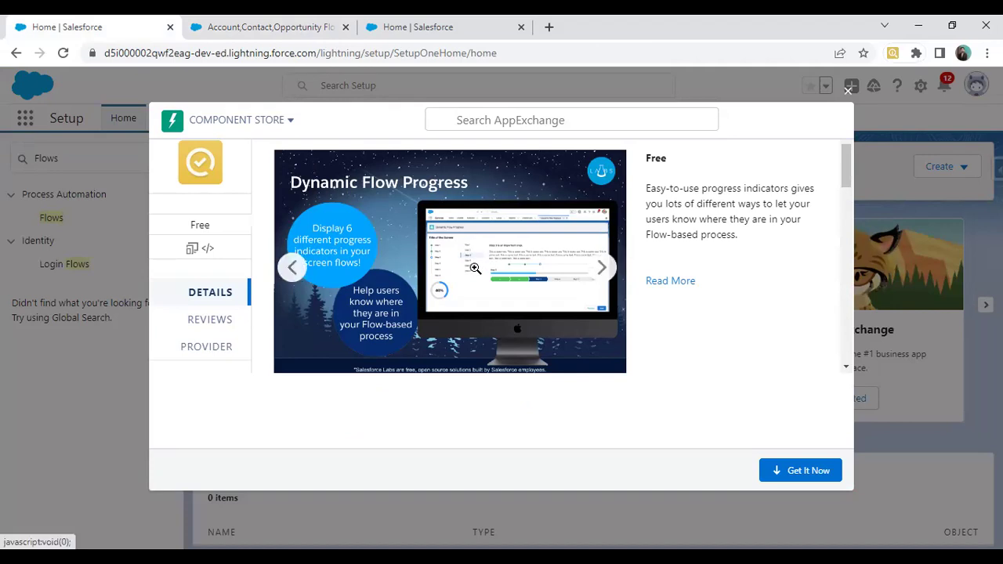
Step: Choose Get It Now for Dynamic Flow Progress and proceed through the AppExchange login
left_click(809, 471)
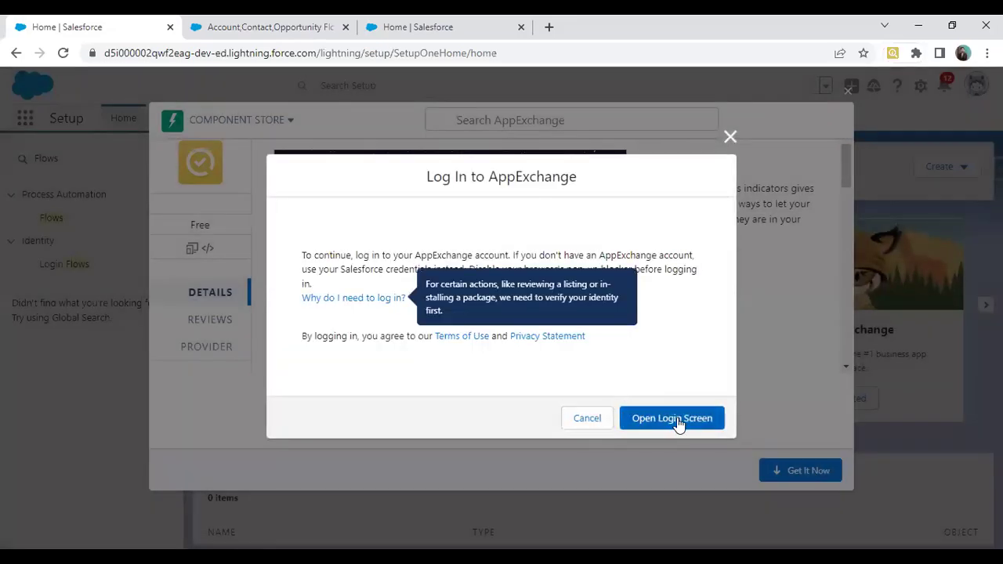
left_click(679, 422)
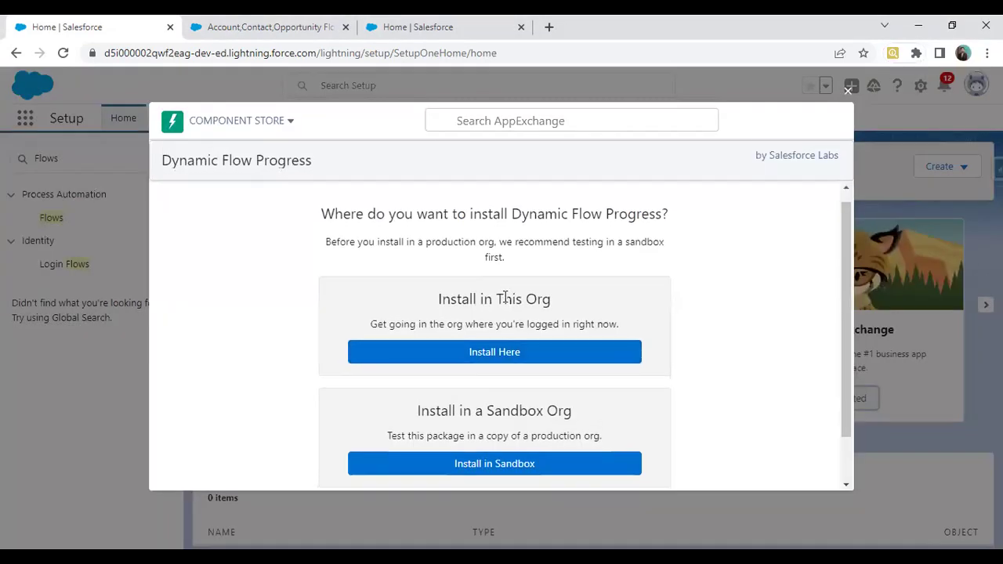
Step: Install Dynamic Flow Progress here, accepting the terms, for all users, and finish with Done
scroll(482, 340, "down", 1)
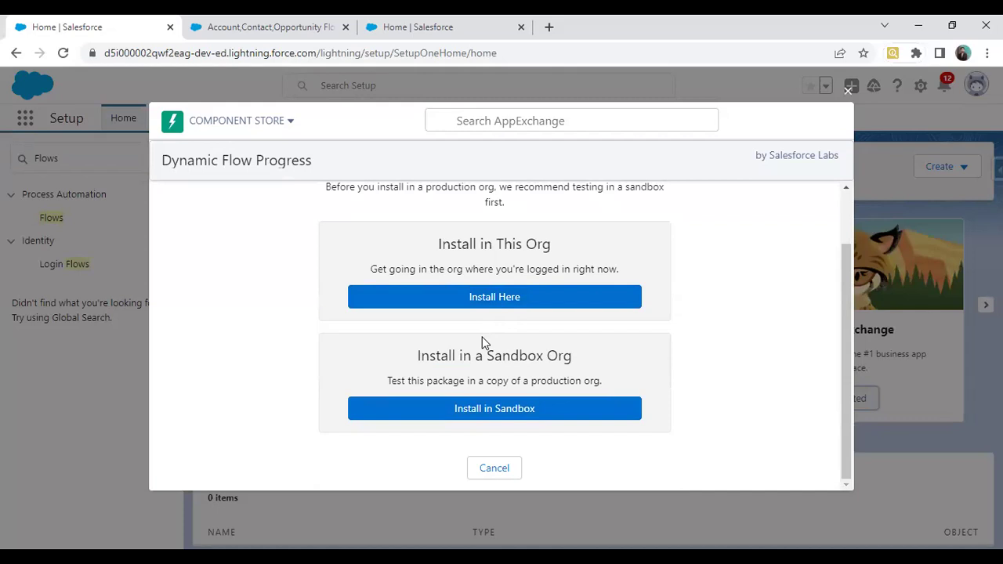
left_click(494, 298)
scroll(494, 298, "down", 2)
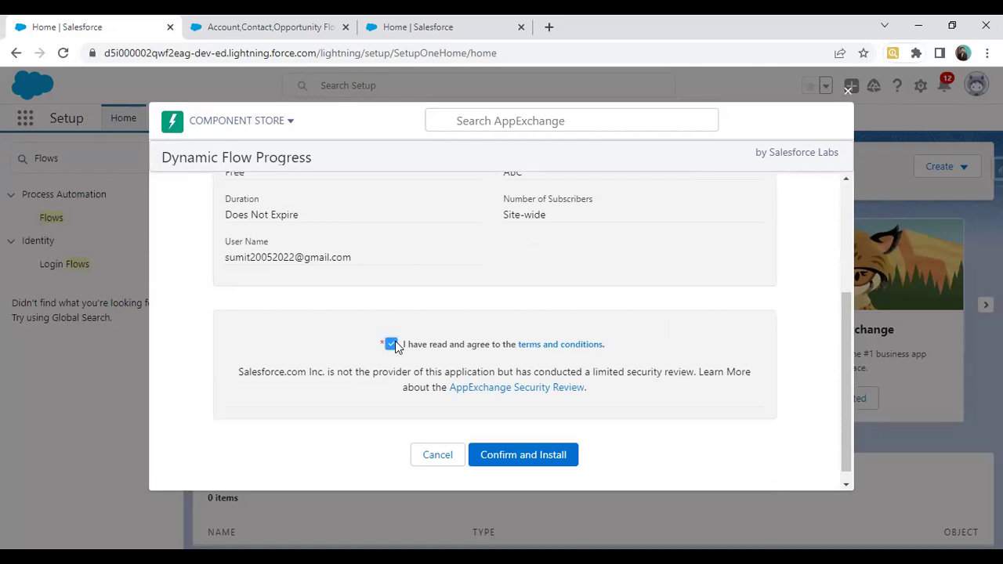
left_click(514, 456)
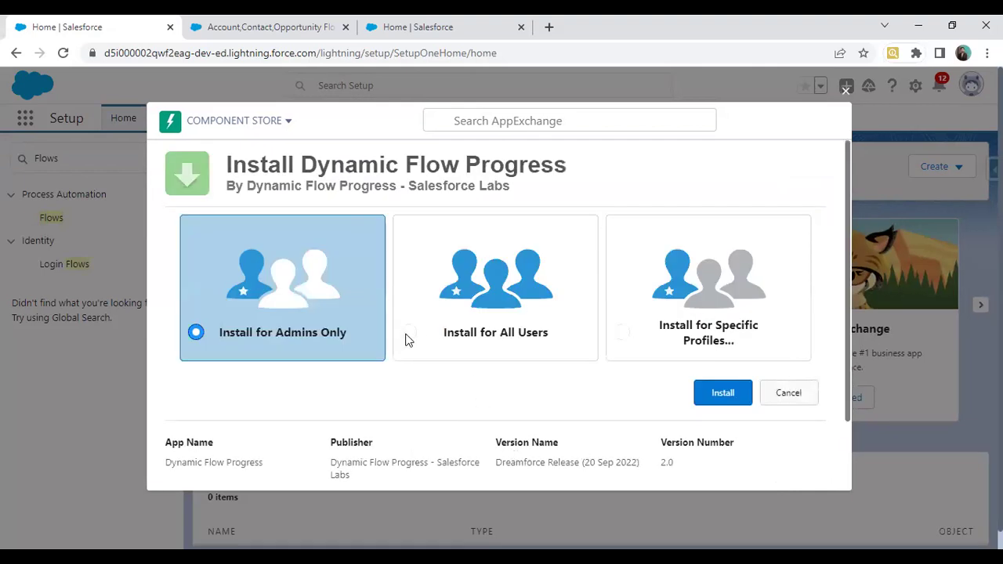
left_click(403, 335)
left_click(724, 395)
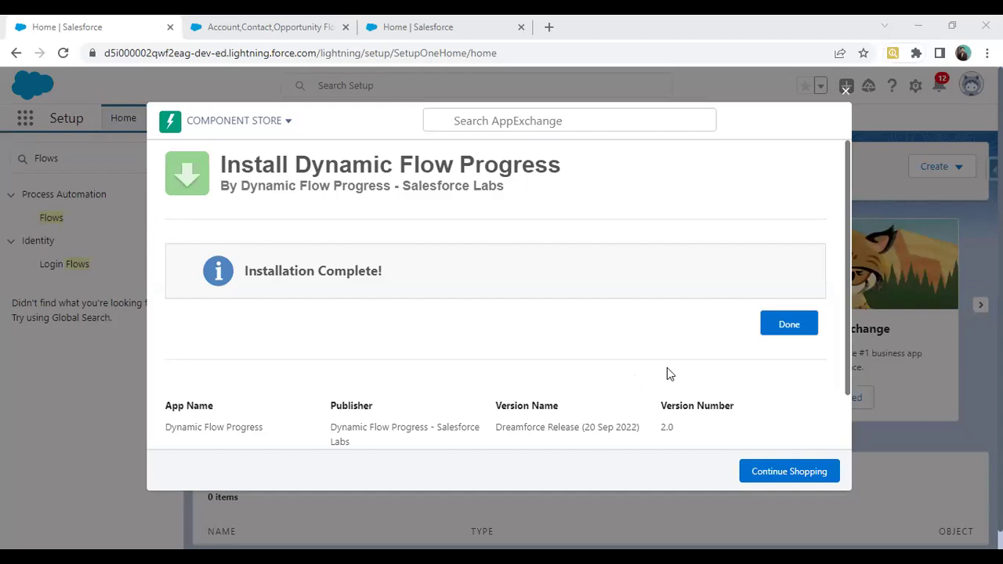
left_click(796, 329)
Step: Close the Component Store and search Quick Find for 'Packages' to open Installed Packages
left_click(846, 90)
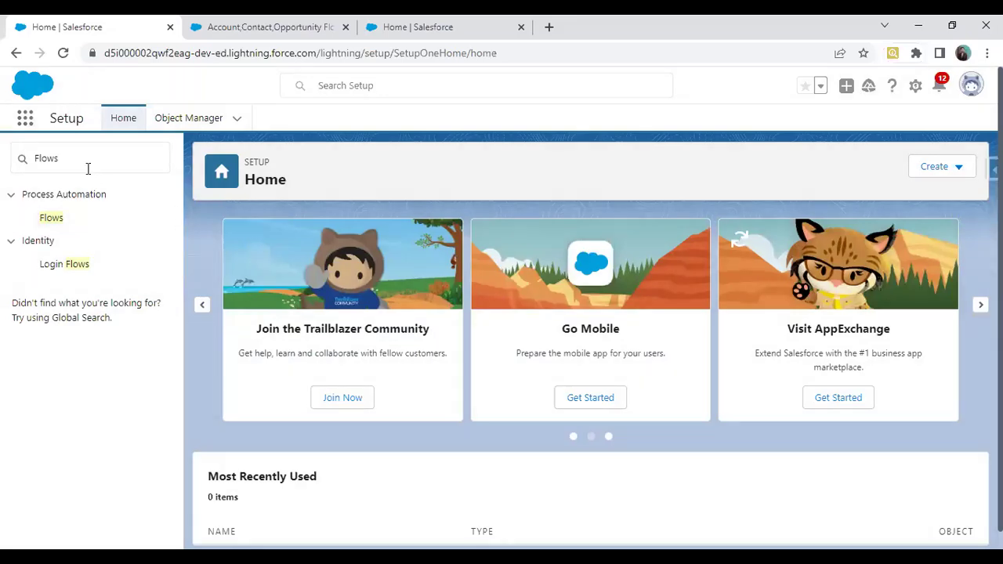
left_click_drag(89, 168, 28, 174)
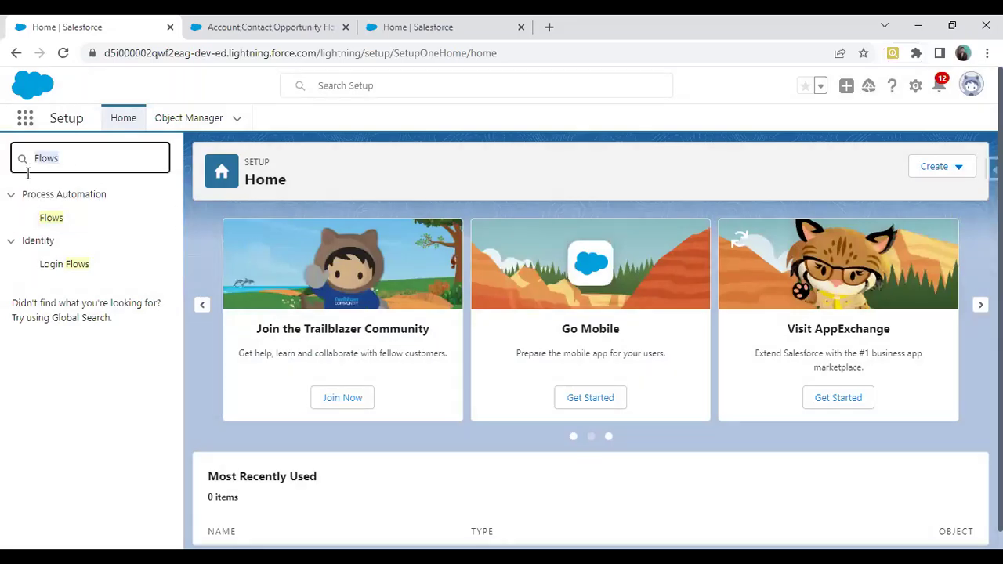
type("P")
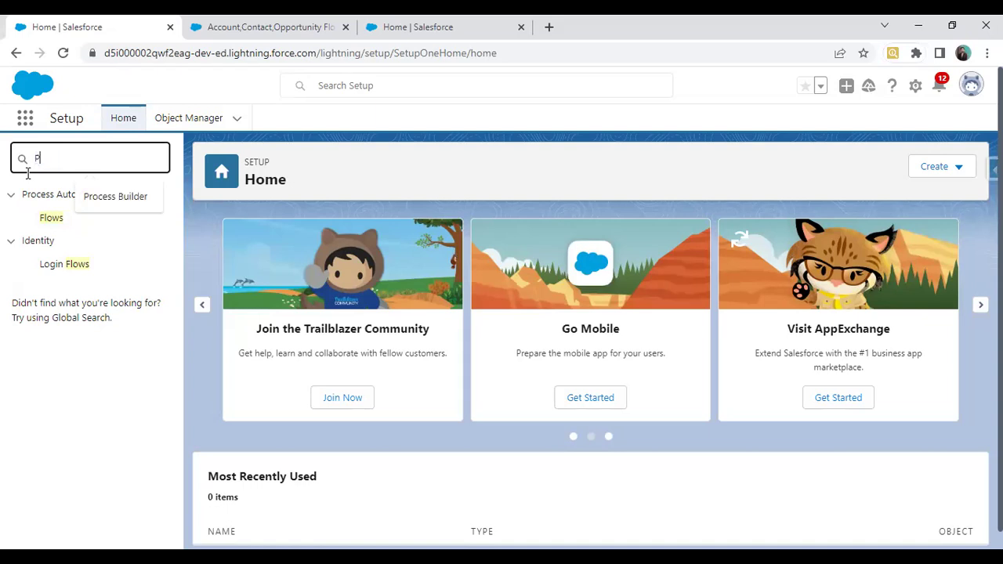
type("ackages")
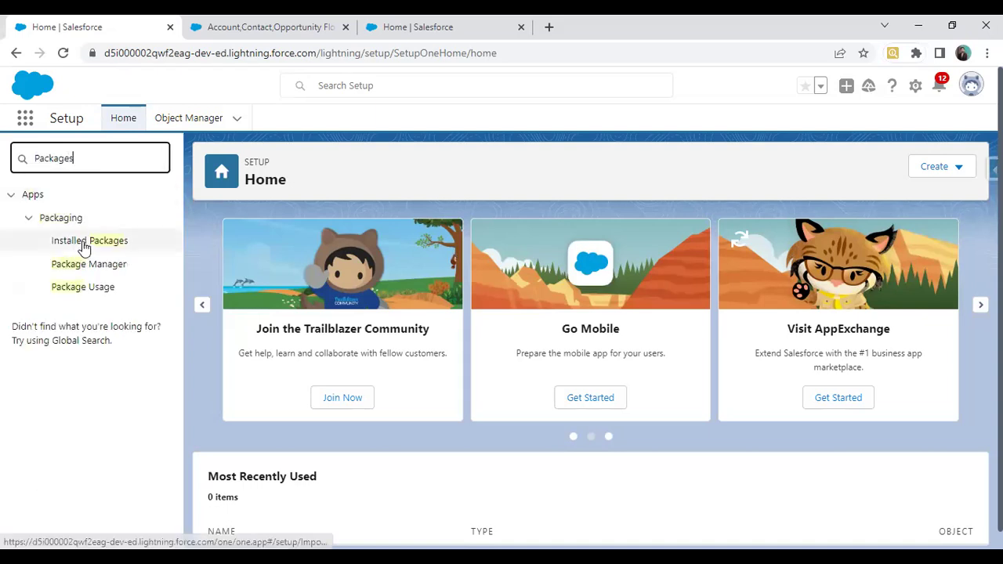
left_click(84, 245)
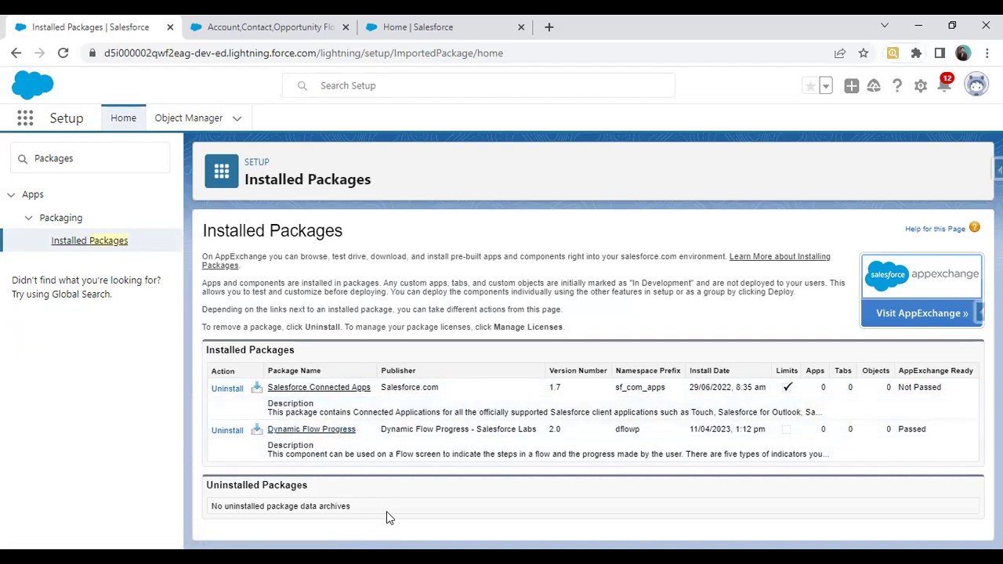
Step: Save the flow, reload it, dismiss the flow-modified errors, and close the broken tab
left_click(253, 22)
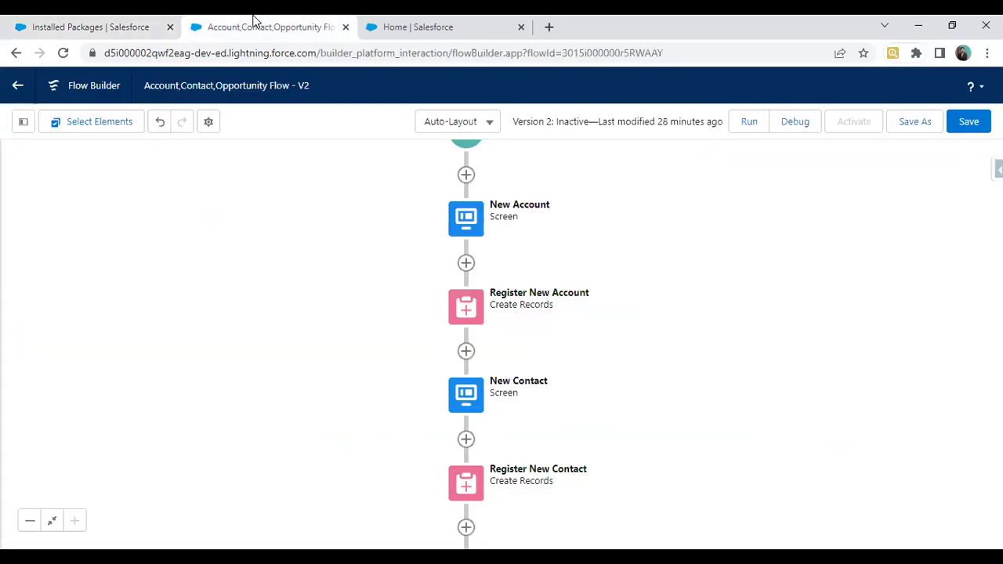
left_click(968, 124)
left_click(62, 53)
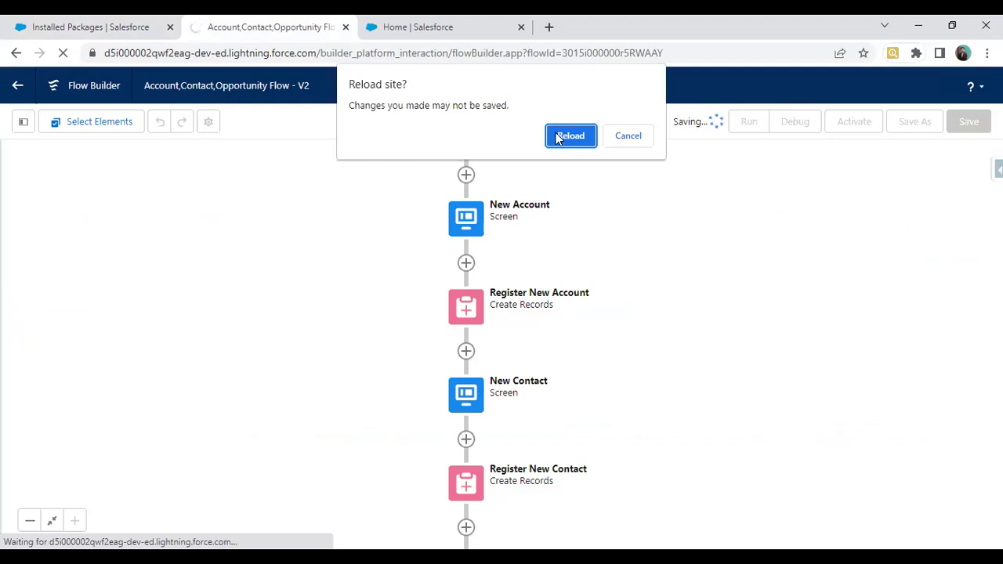
key("Escape")
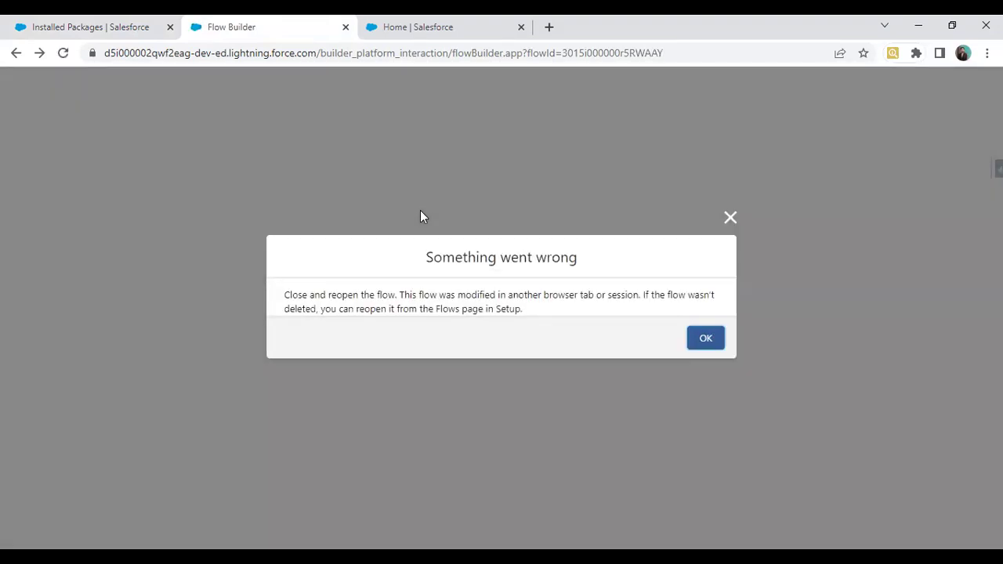
left_click(693, 337)
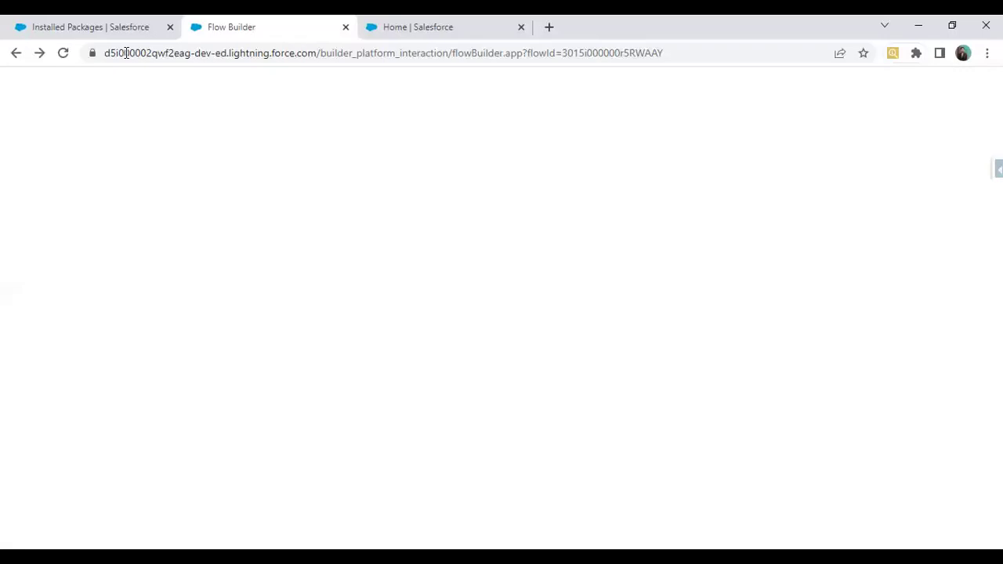
left_click(18, 55)
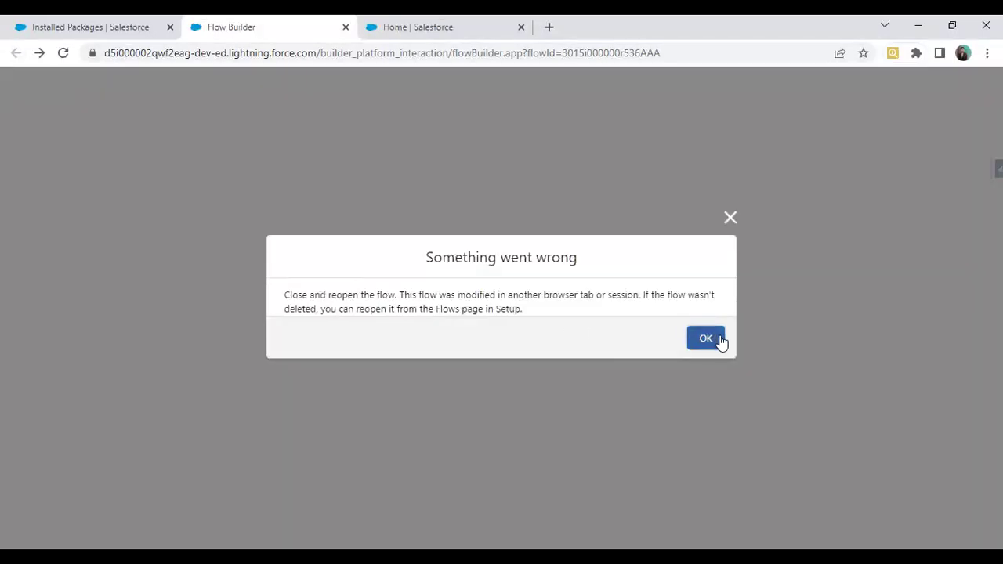
left_click(715, 338)
left_click(346, 27)
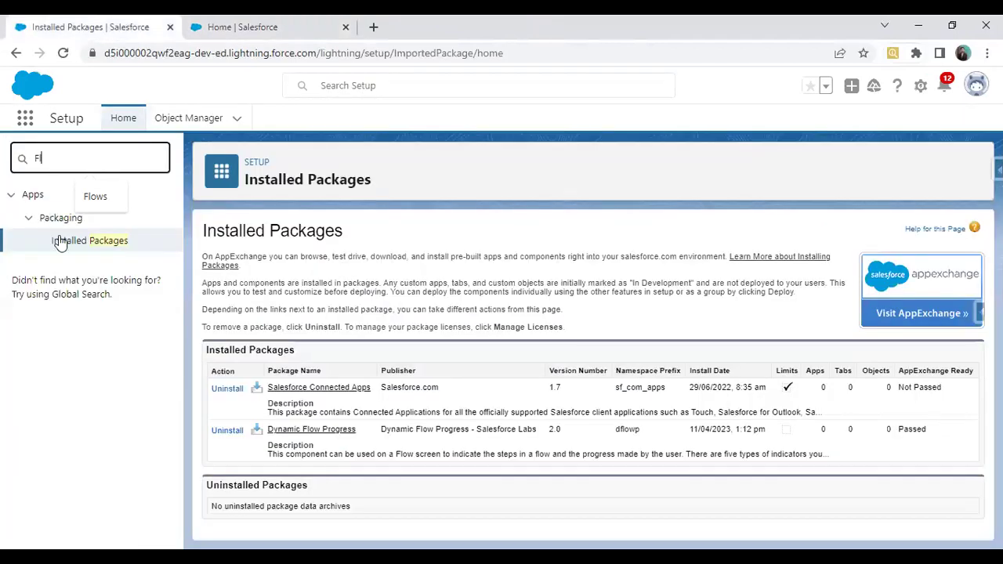
Step: Reopen Account,Contact,Opportunity Flow from Setup's Flows page and edit its New Account screen
type("ows")
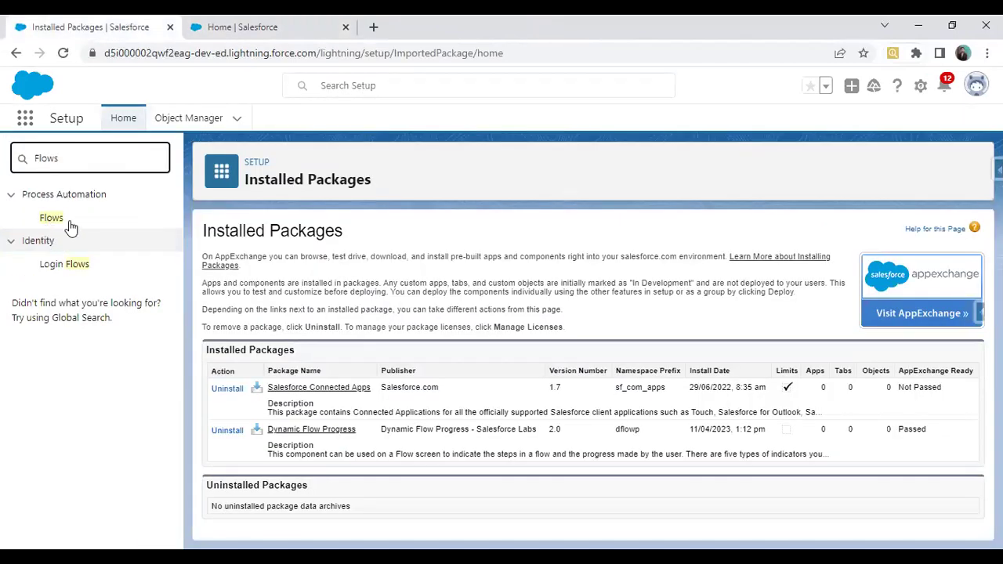
left_click(70, 227)
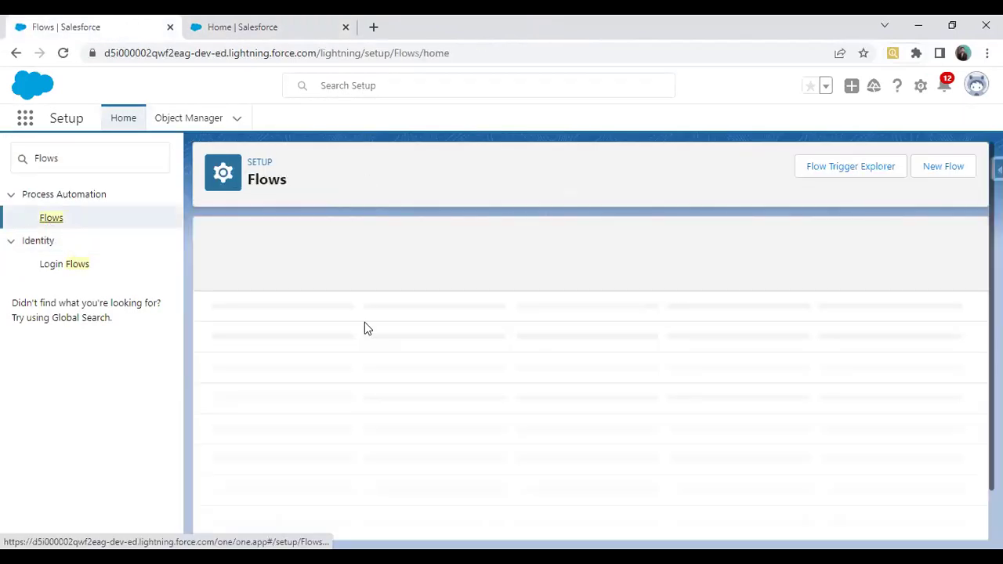
left_click(262, 331)
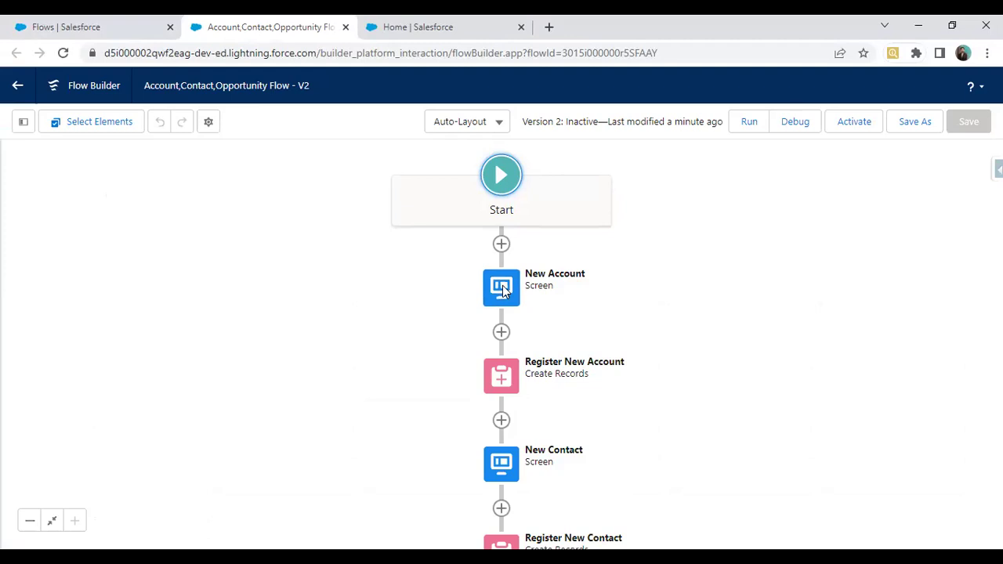
double_click(504, 290)
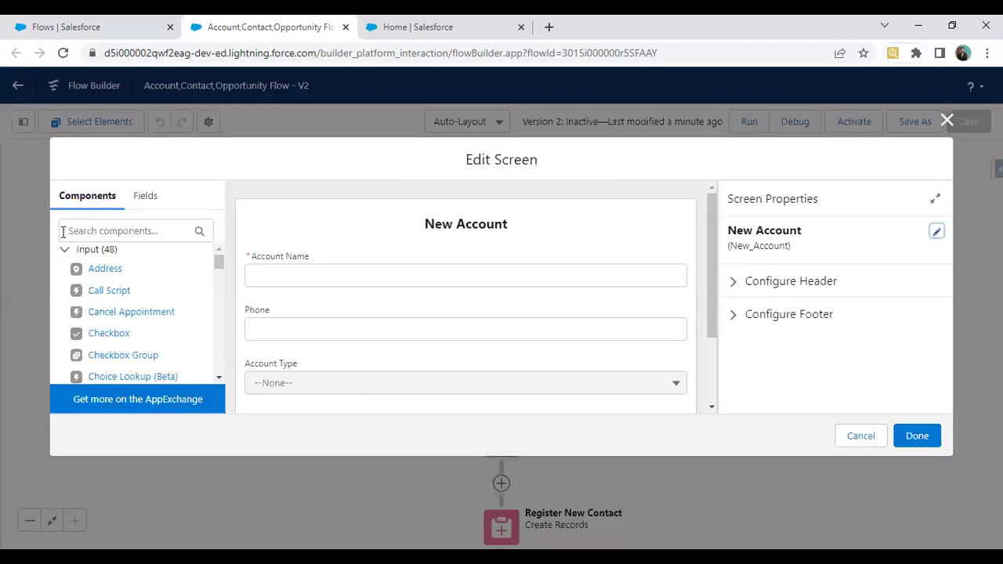
Step: Place Dynamic Flow Progress above the Account Name field and select its empty API Name field
left_click(63, 251)
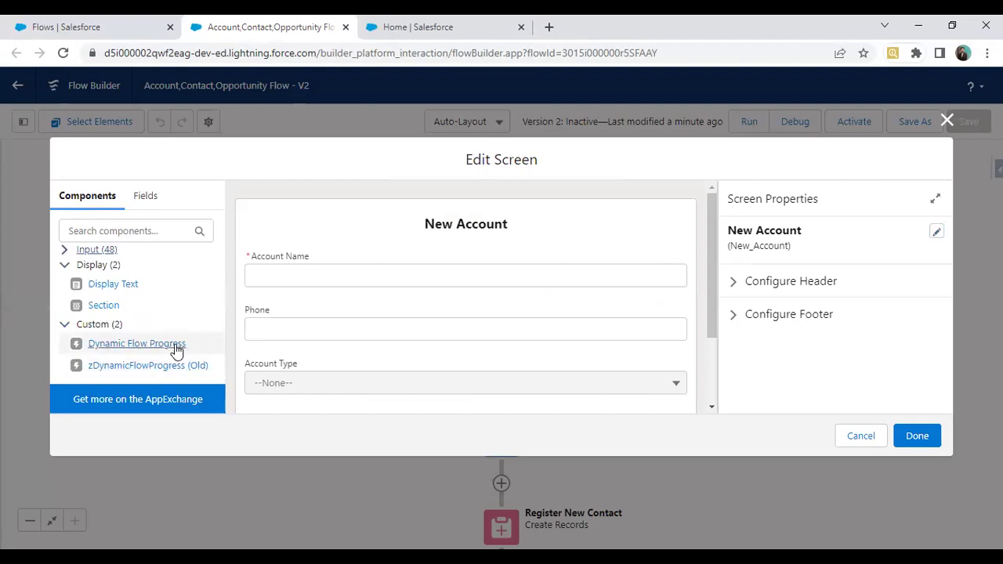
left_click_drag(115, 347, 327, 238)
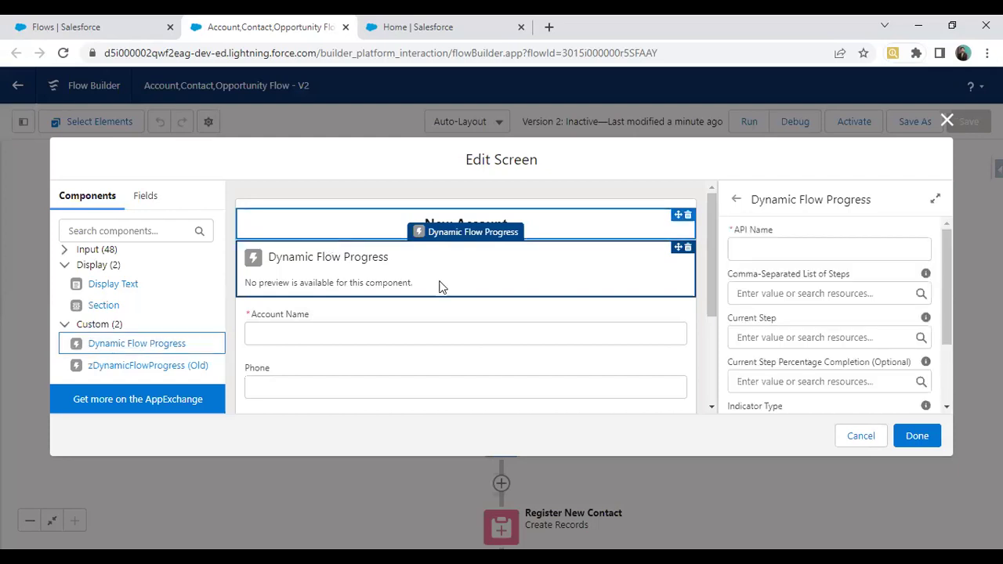
left_click(761, 249)
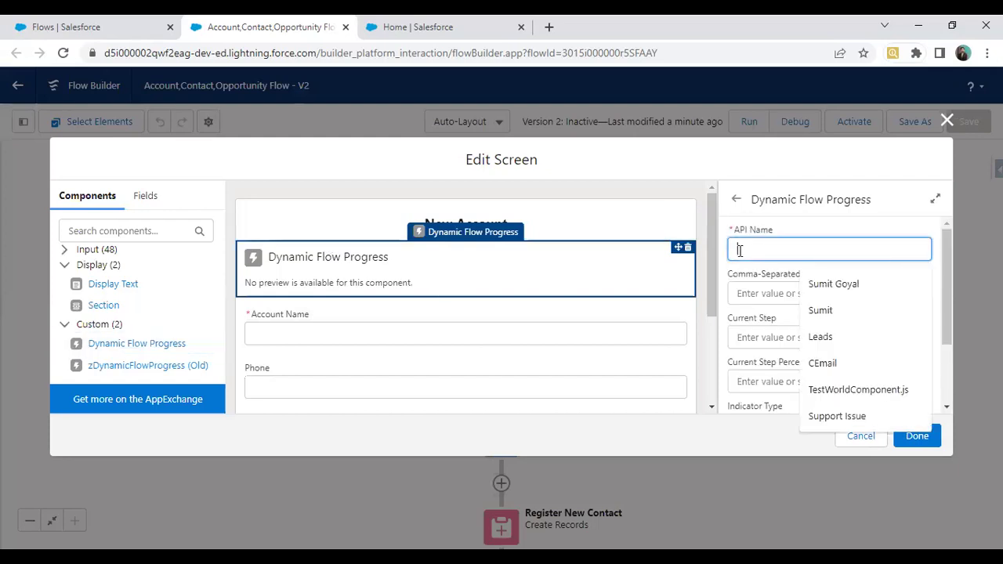
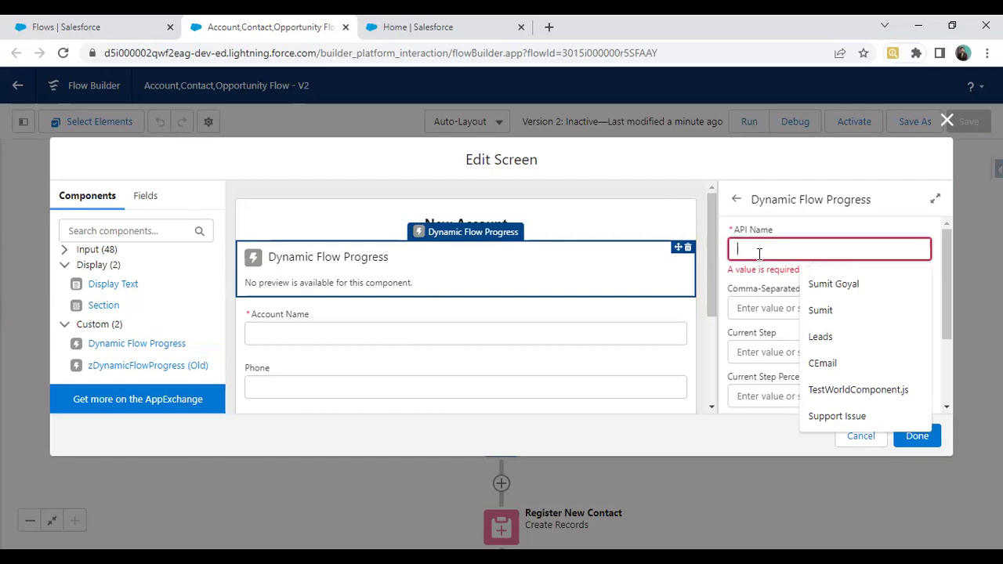
Step: Set API Name SalesFlow, steps Step1,Step2,Step3, current Step1 and Horizontal indicator for New Account
type("SalesFlow")
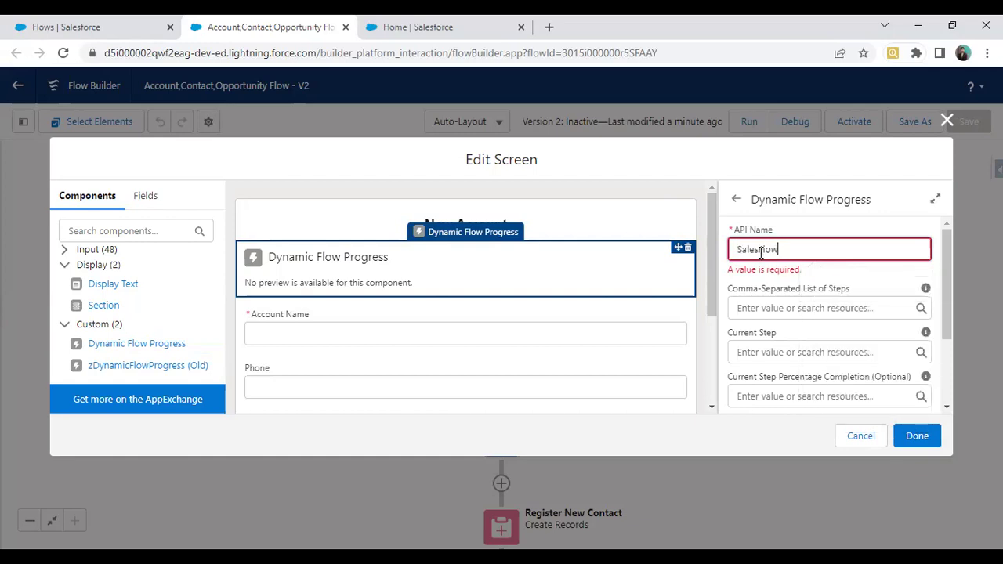
left_click(776, 307)
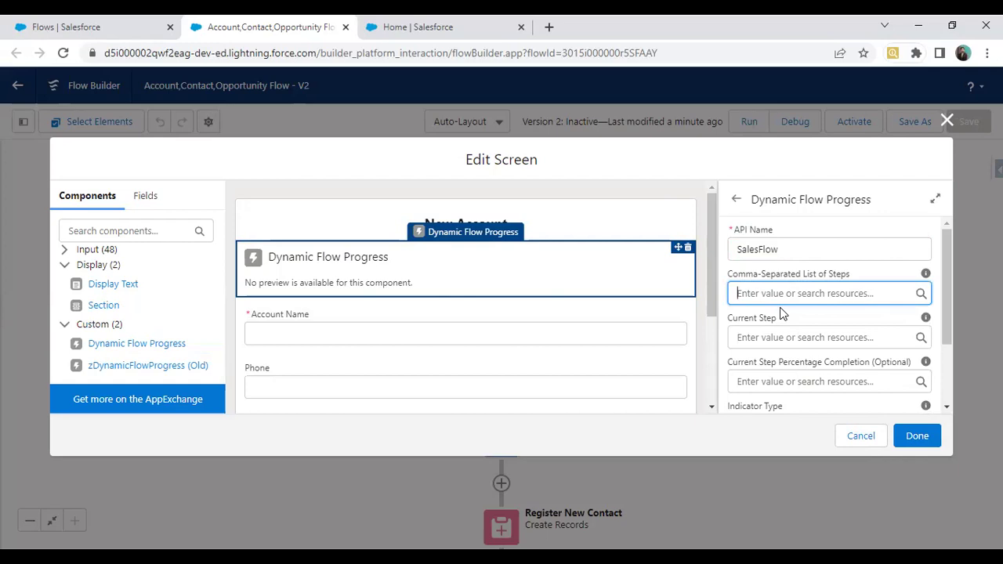
type("Step1,")
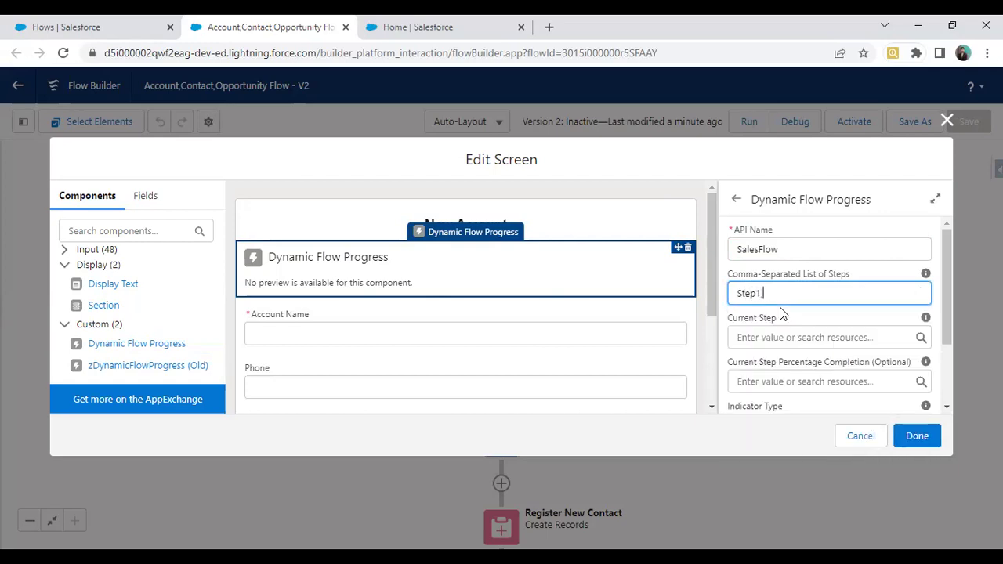
type("Step2,Step3")
left_click(776, 336)
type("Step1")
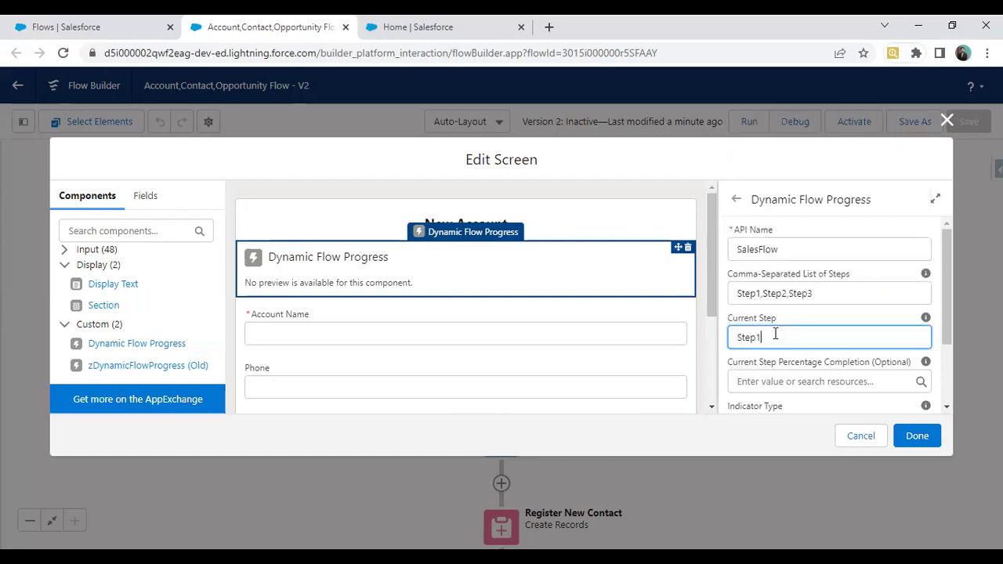
scroll(772, 334, "down", 1)
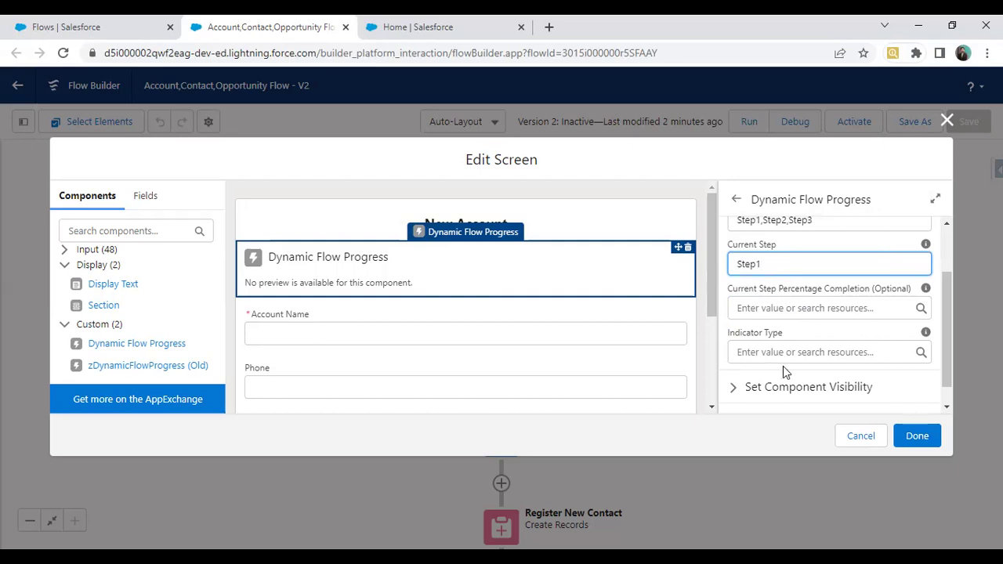
mouse_move(926, 335)
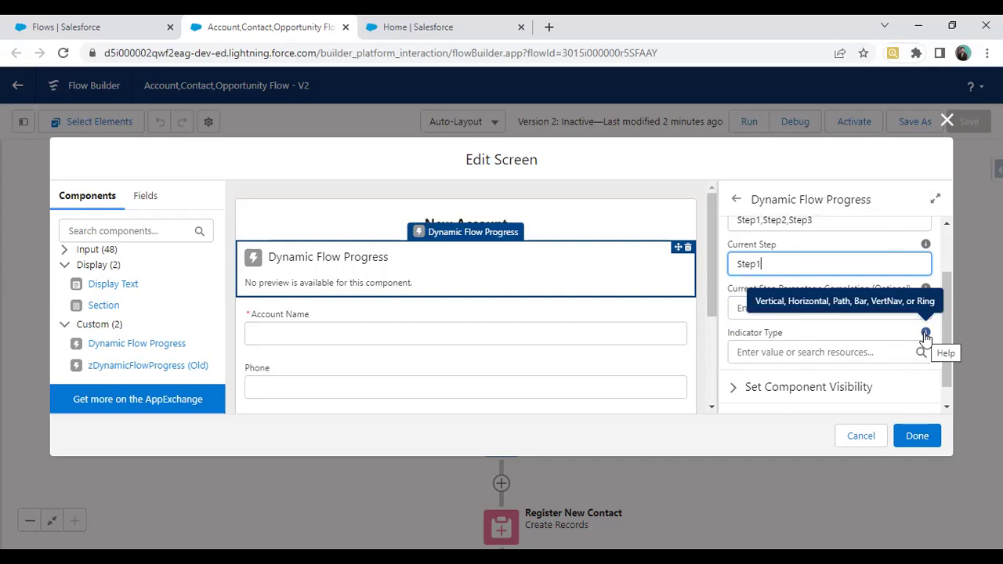
left_click(875, 352)
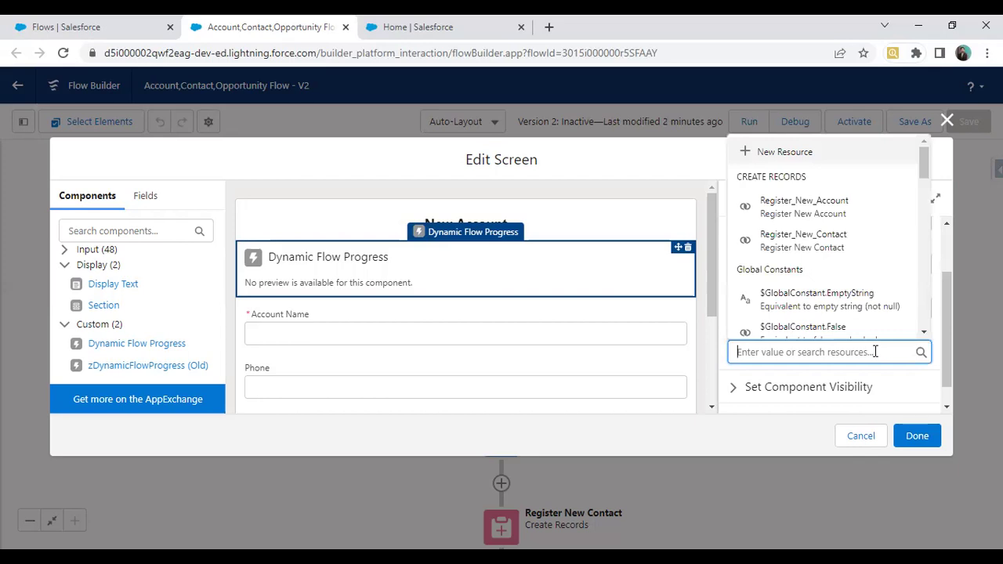
type("Hori")
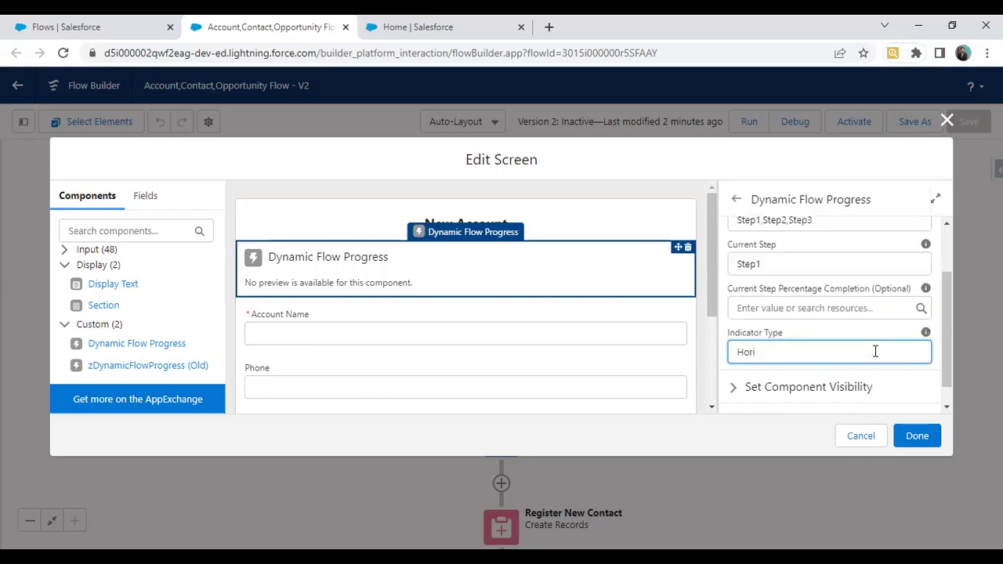
type("zontal")
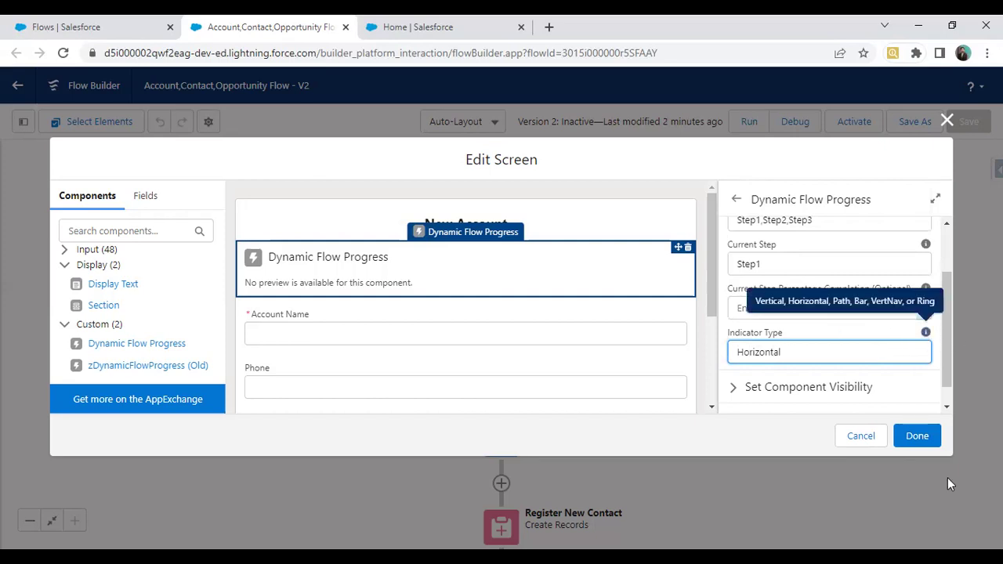
left_click(915, 435)
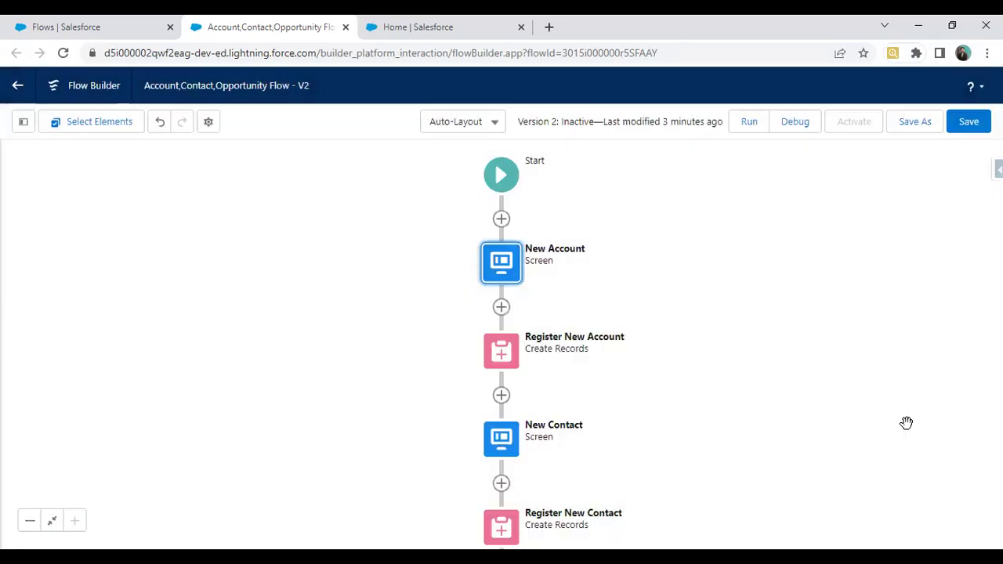
Step: Place Dynamic Flow Progress on New Contact, then close the editor without keeping it
scroll(627, 231, "down", 5)
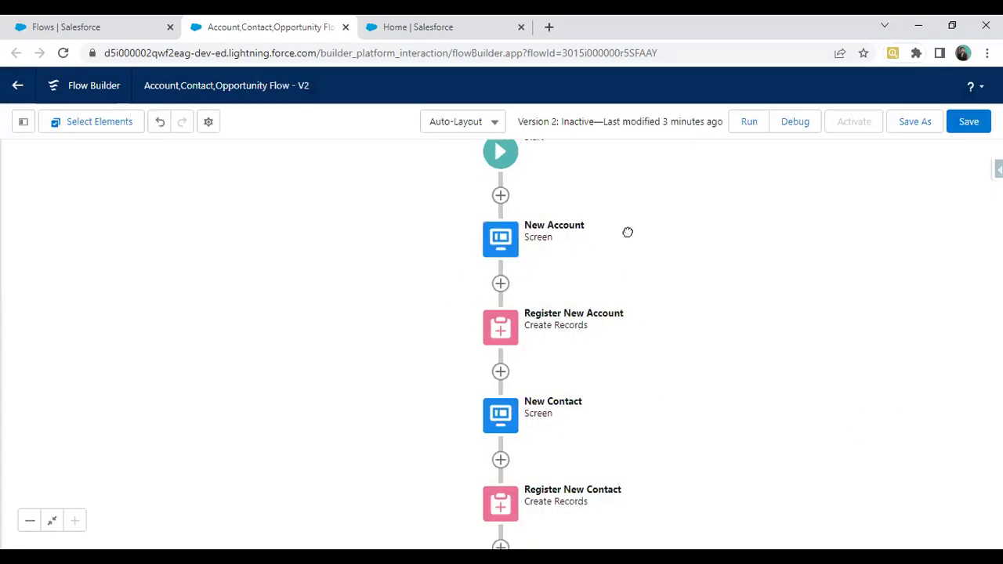
double_click(499, 237)
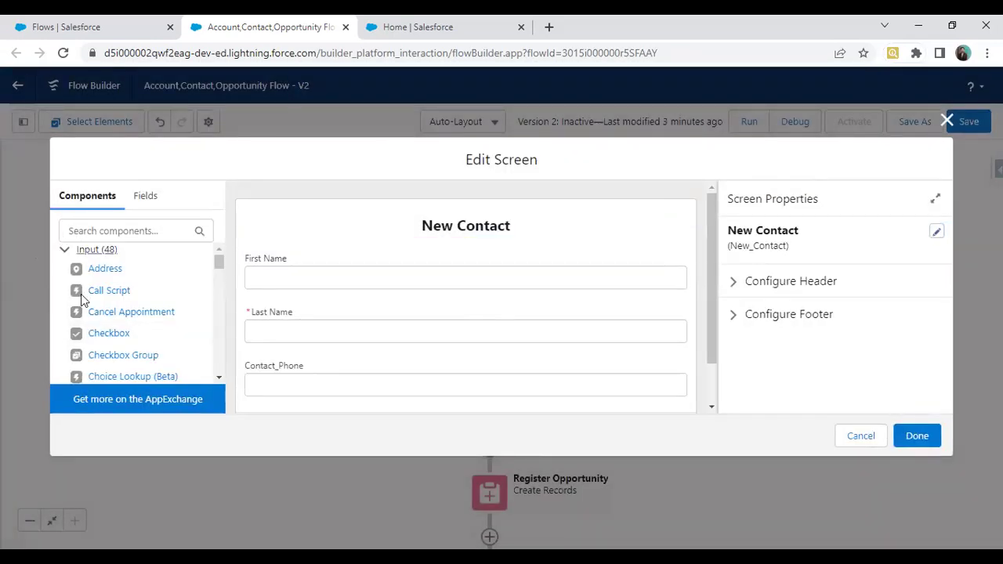
left_click(64, 249)
left_click_drag(128, 345, 307, 246)
left_click(775, 246)
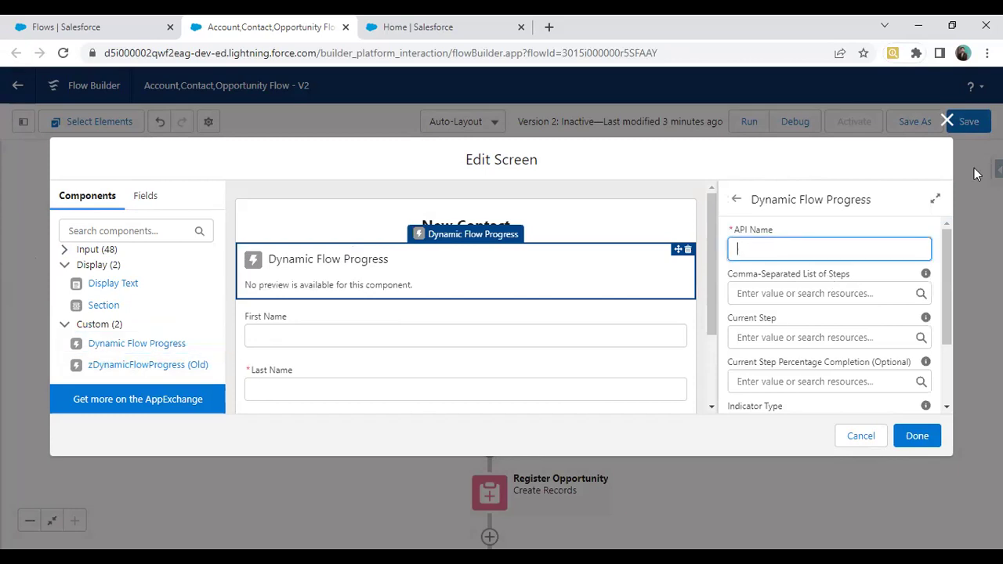
left_click(947, 122)
double_click(485, 229)
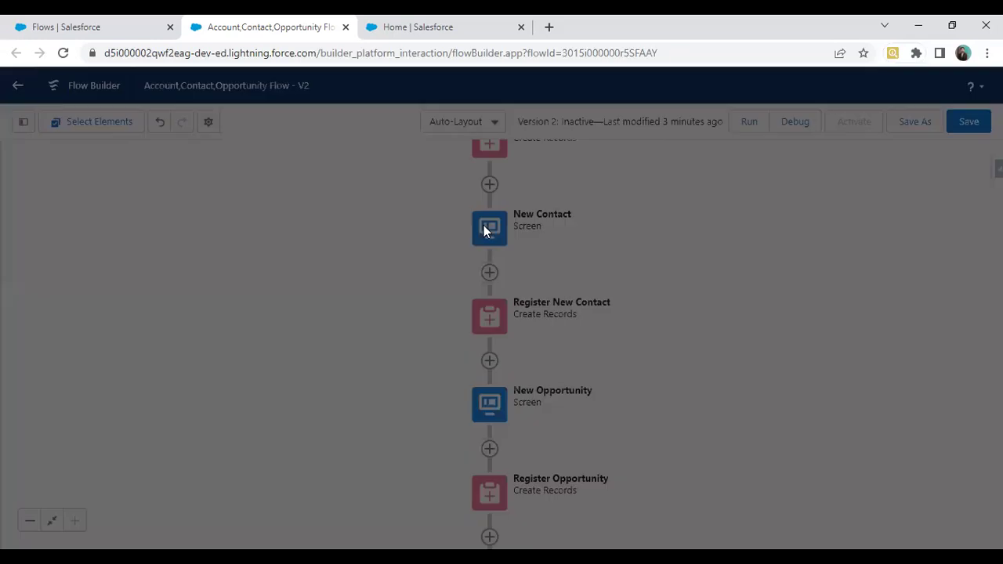
left_click(948, 121)
Step: Open the New Account screen editor to review its progress component, then close it
scroll(296, 317, "up", 3)
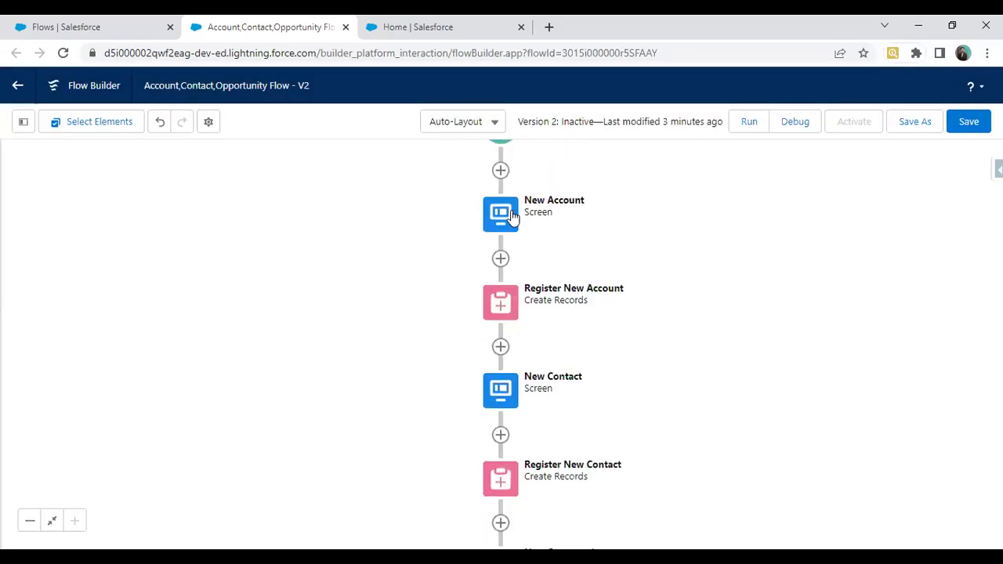
left_click(511, 217)
left_click(456, 362)
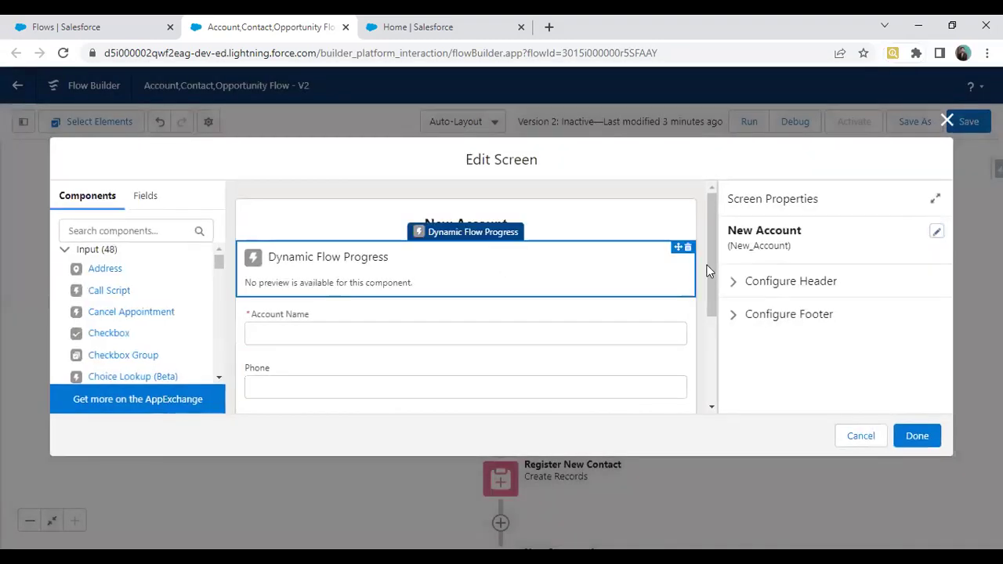
left_click(947, 121)
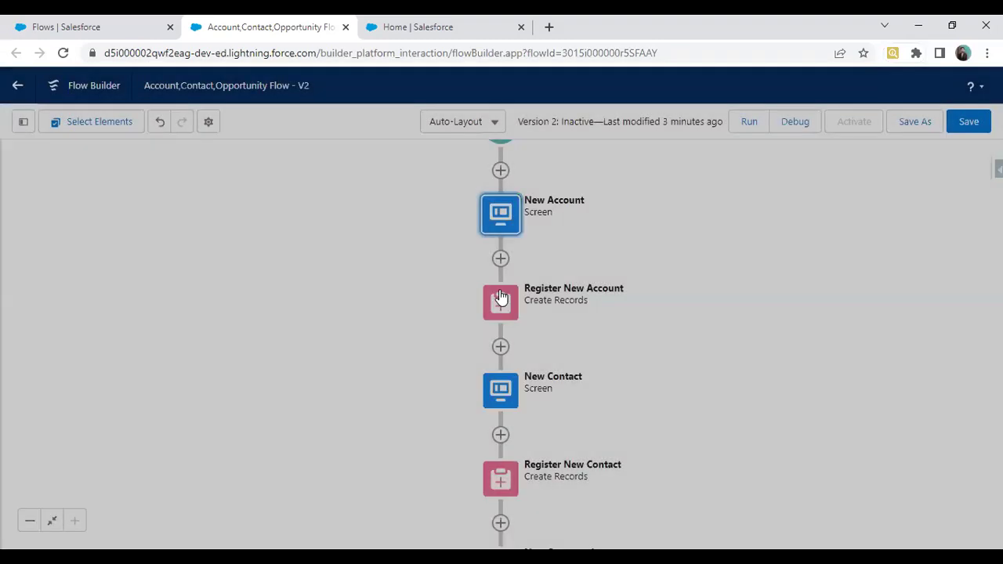
Step: Add Dynamic Flow Progress to the top of New Contact with API Name SalesFlow2
double_click(508, 391)
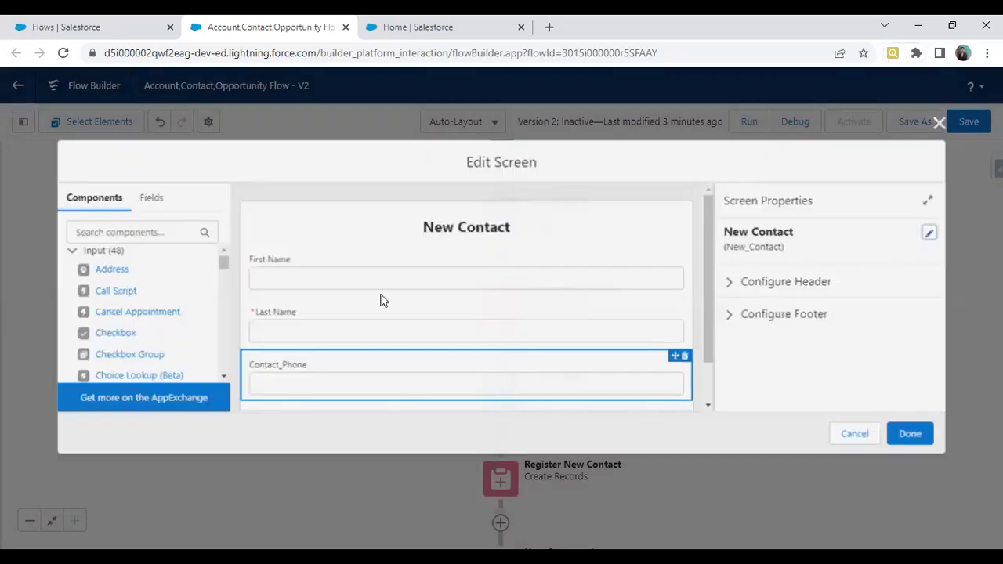
scroll(89, 286, "down", 10)
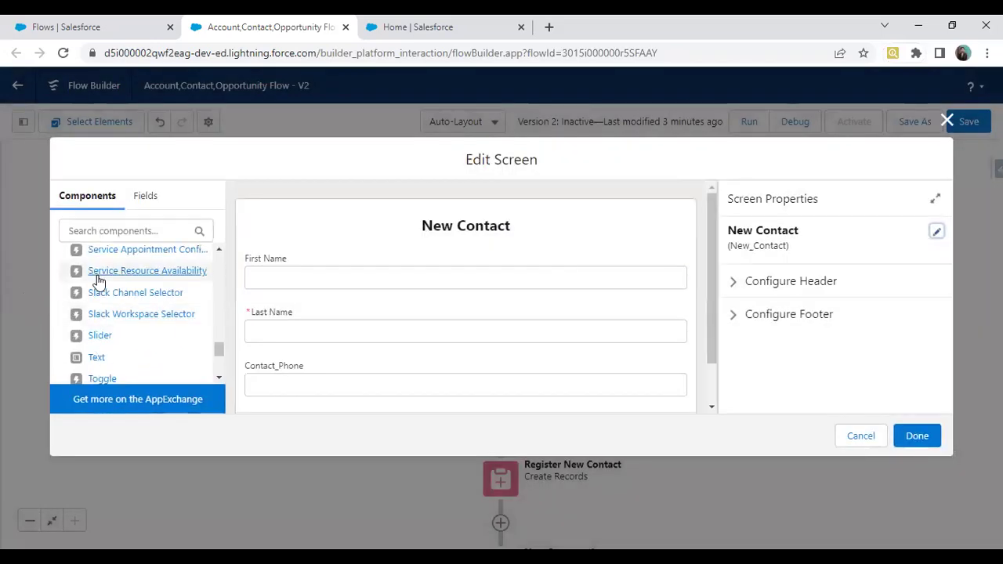
scroll(98, 281, "up", 10)
left_click(64, 250)
left_click_drag(108, 345, 307, 258)
type("SalesFlow")
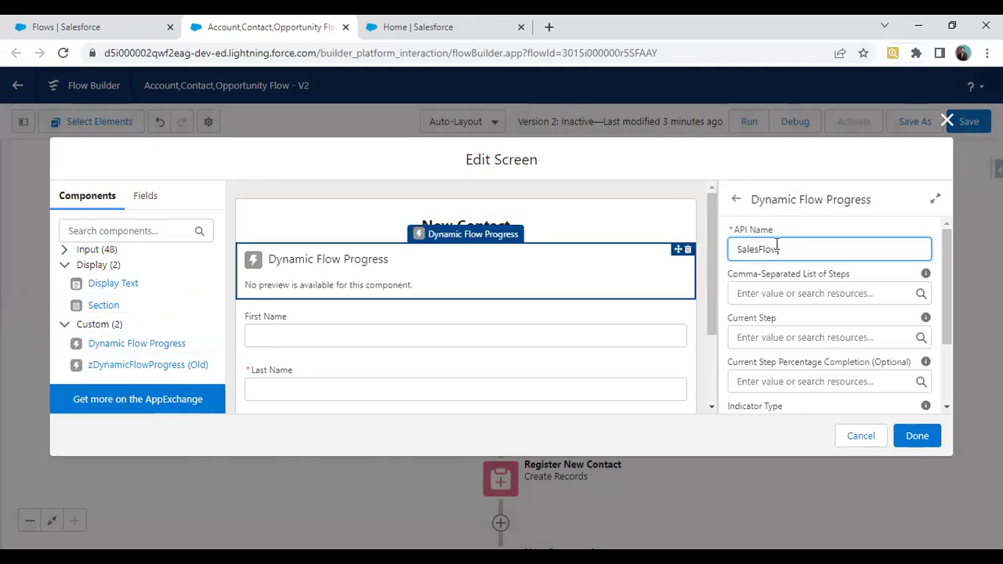
key("Tab")
left_click(785, 253)
type("2")
Step: Enter steps Step1,Step2,Step3 and current step Step2 for the contact progress component
left_click(769, 313)
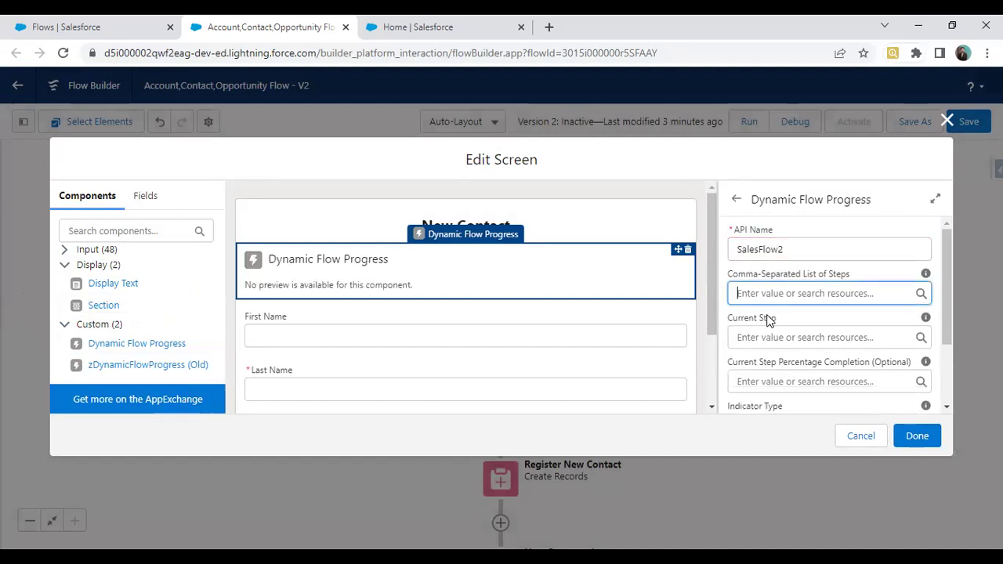
type("Ste1")
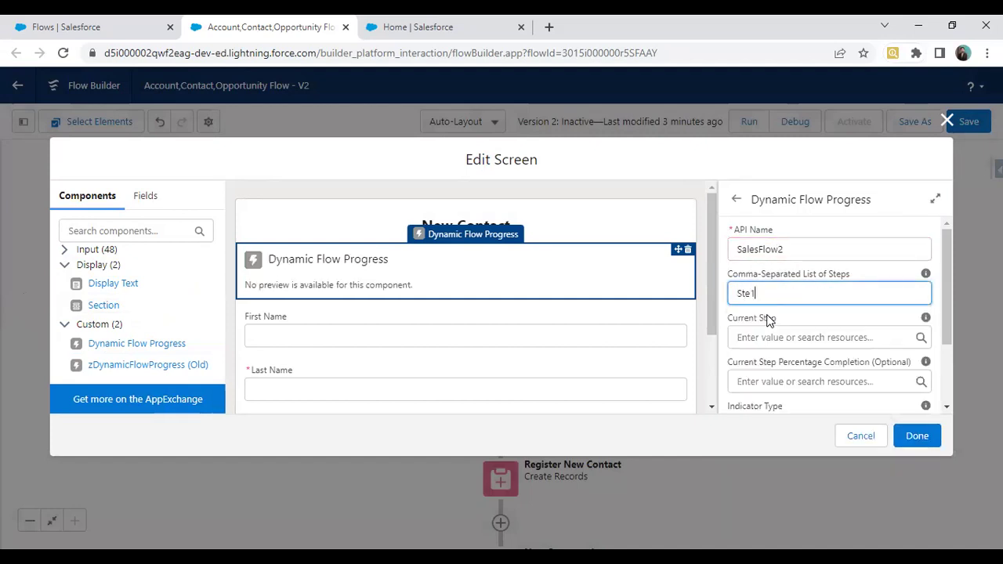
key("BackSpace")
type("p1,Step2,Step3")
left_click(781, 337)
type("Step2")
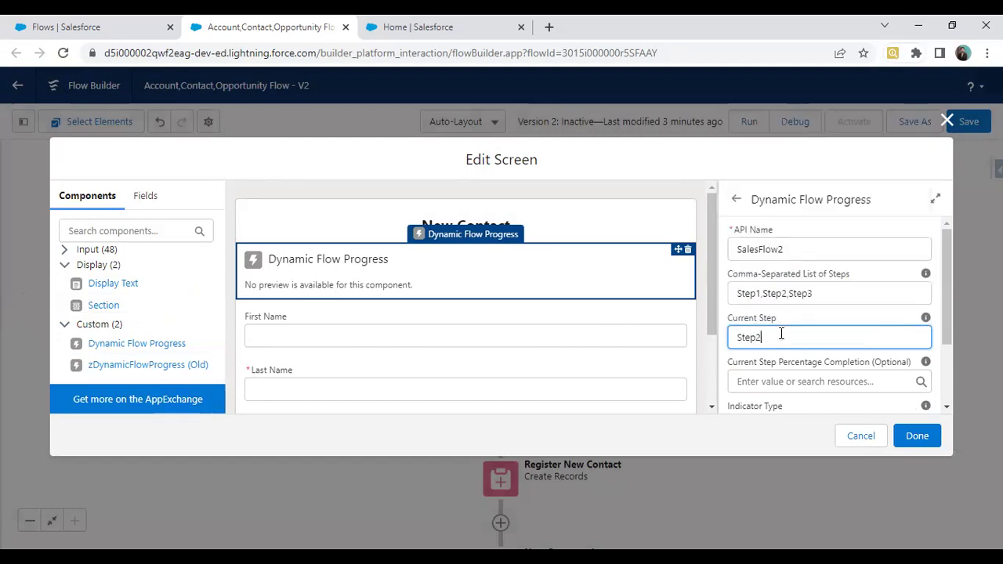
Step: Set the New Contact indicator type to Horizontal and confirm the settings
scroll(776, 339, "down", 2)
left_click(767, 329)
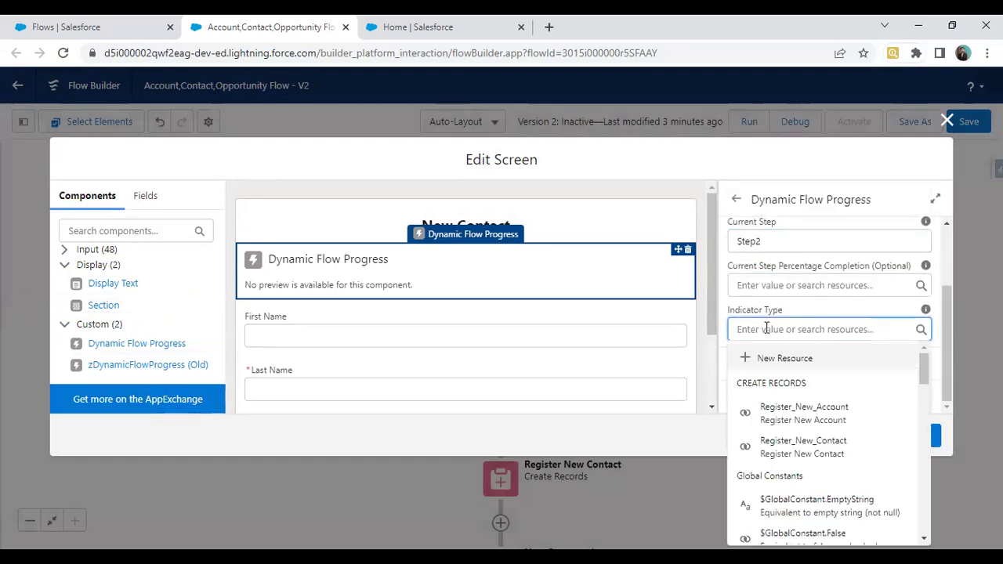
type("Horozi")
double_click(766, 329)
left_click(767, 329)
key("BackSpace")
key("BackSpace")
key("BackSpace")
type("izontal")
left_click(919, 437)
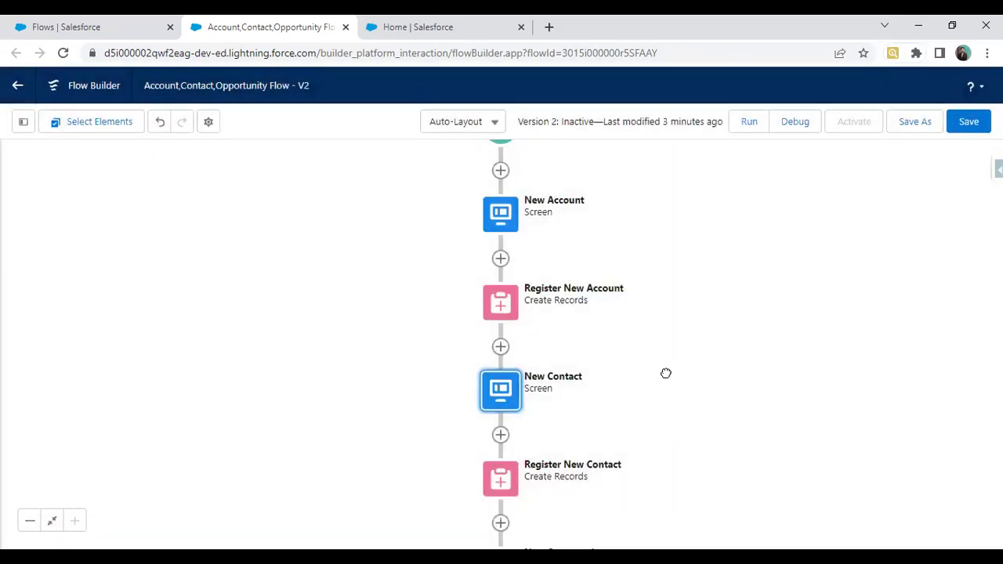
Step: Add Dynamic Flow Progress SalesFlow3 to New Opportunity with steps Step1,Step2,Step3
scroll(666, 373, "down", 3)
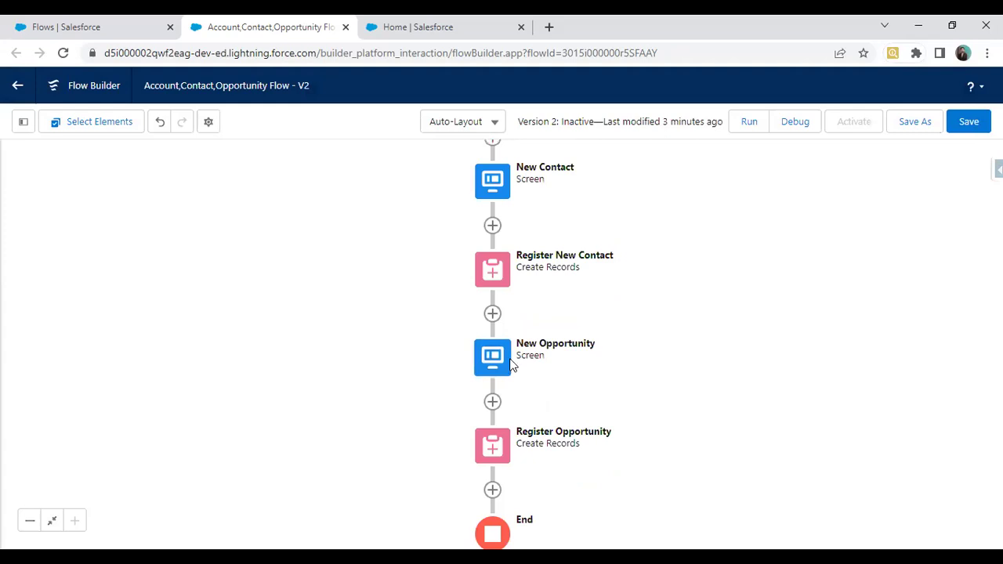
double_click(512, 366)
left_click(64, 249)
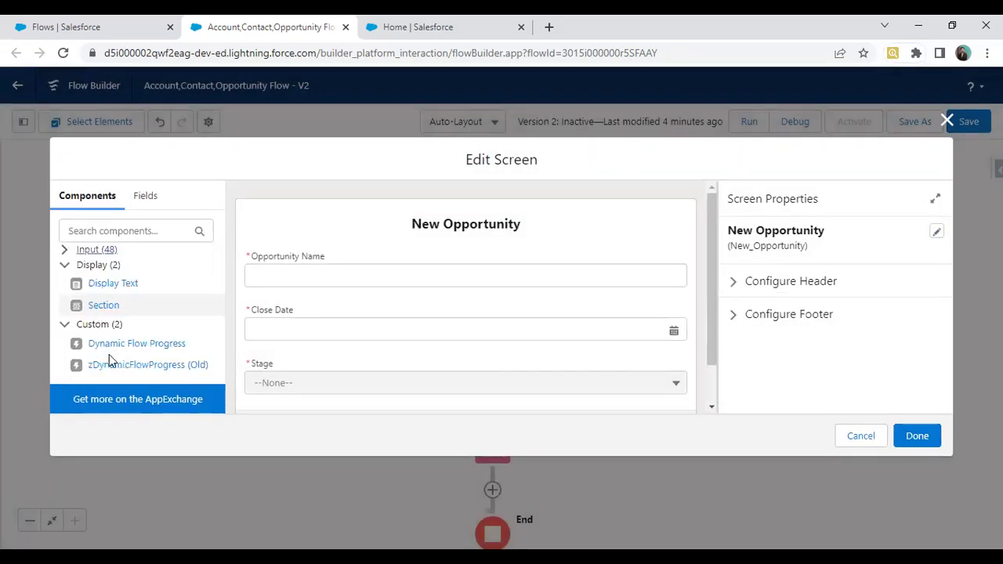
left_click(118, 345)
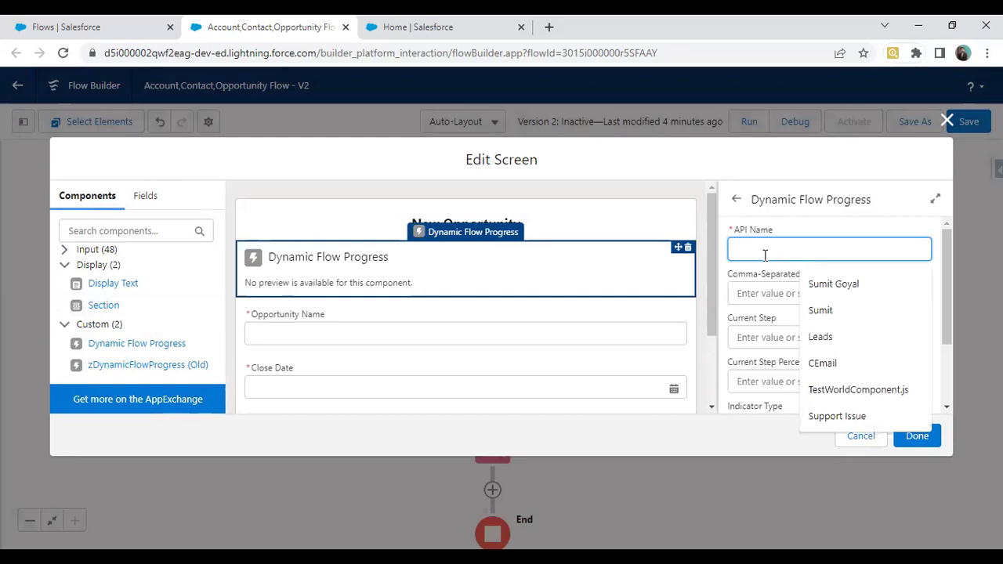
type("SalesFlow3")
key("Tab")
type("Step1,Ste")
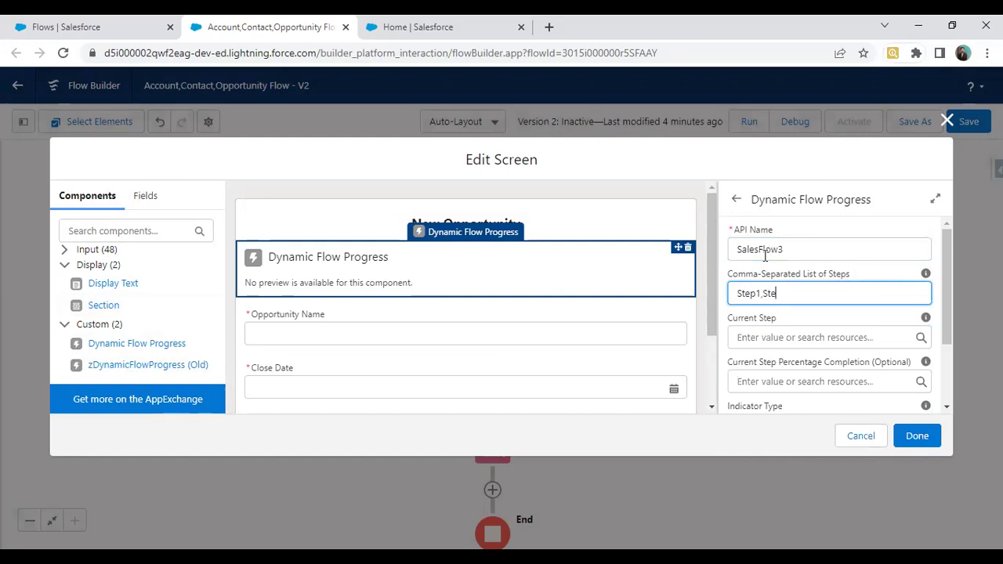
type("p2,Step3")
left_click_drag(811, 293, 741, 291)
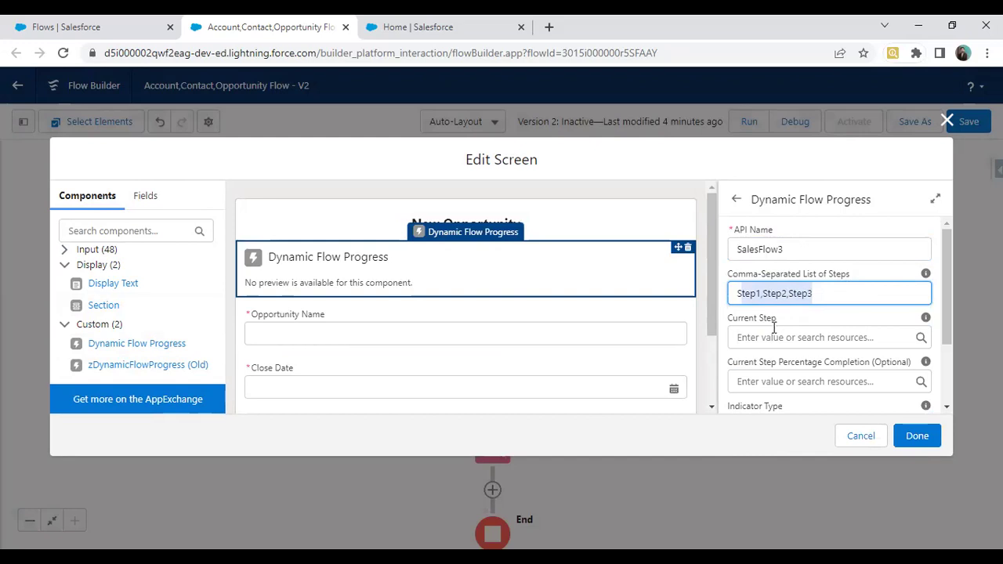
Step: Set current step Step3 and a Horizontal indicator type, then confirm
left_click(774, 336)
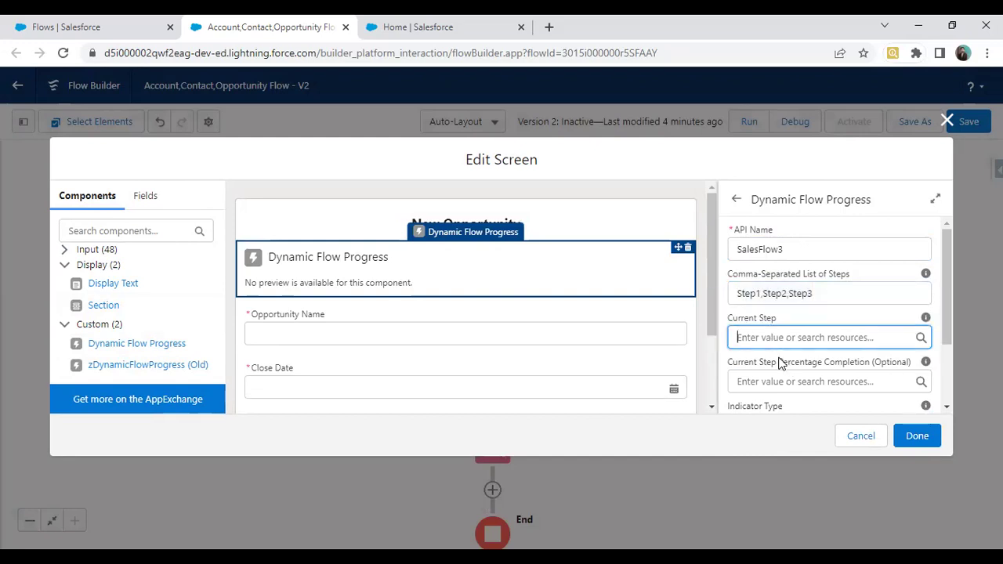
type("Ste")
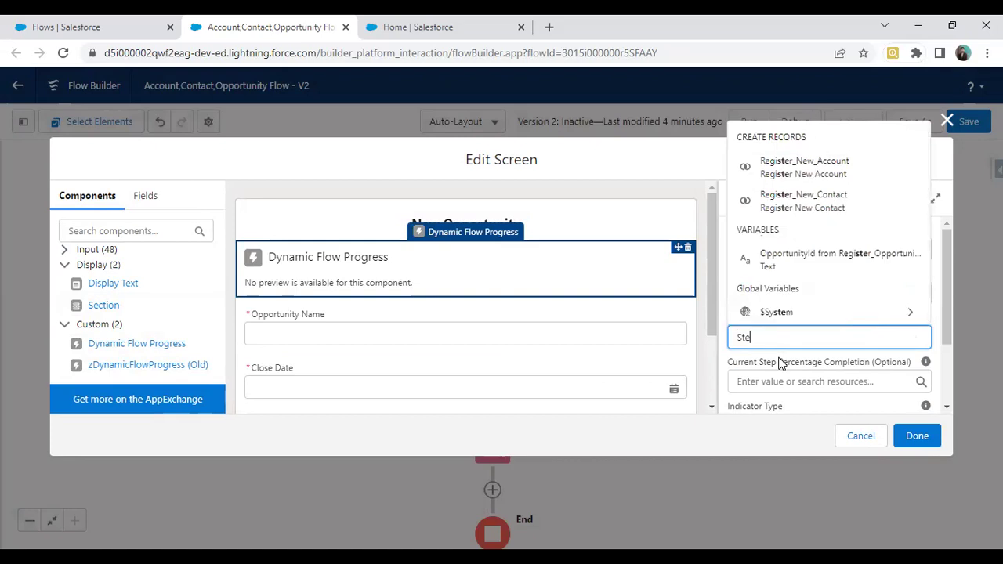
type("p3")
scroll(782, 349, "down", 2)
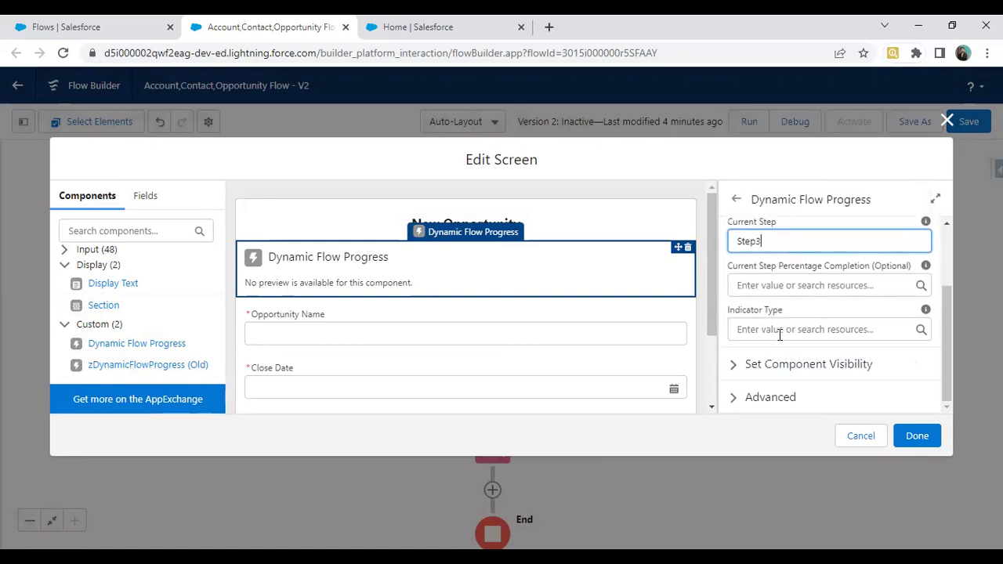
left_click(779, 336)
type("Horo")
key("BackSpace")
type("izontal")
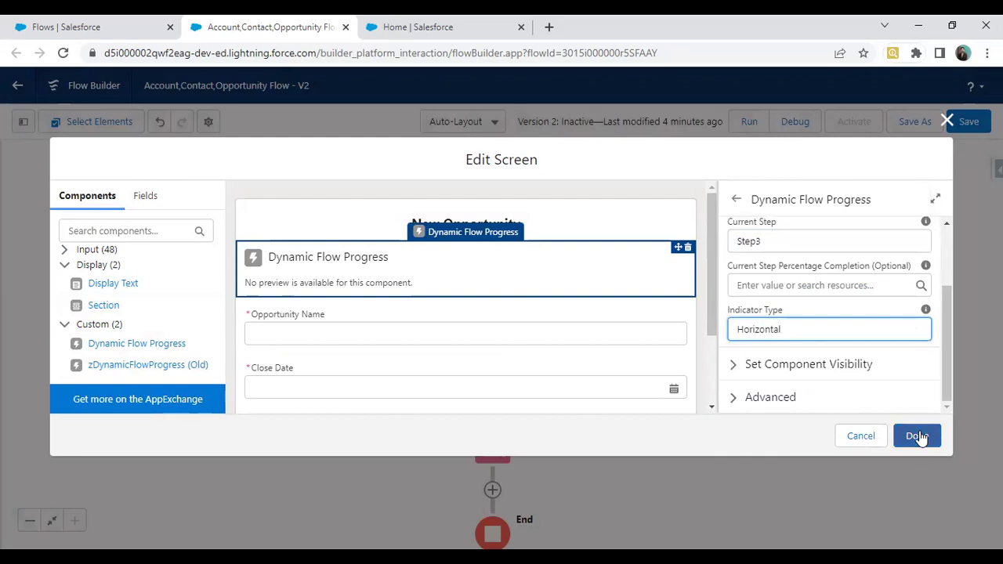
left_click(918, 435)
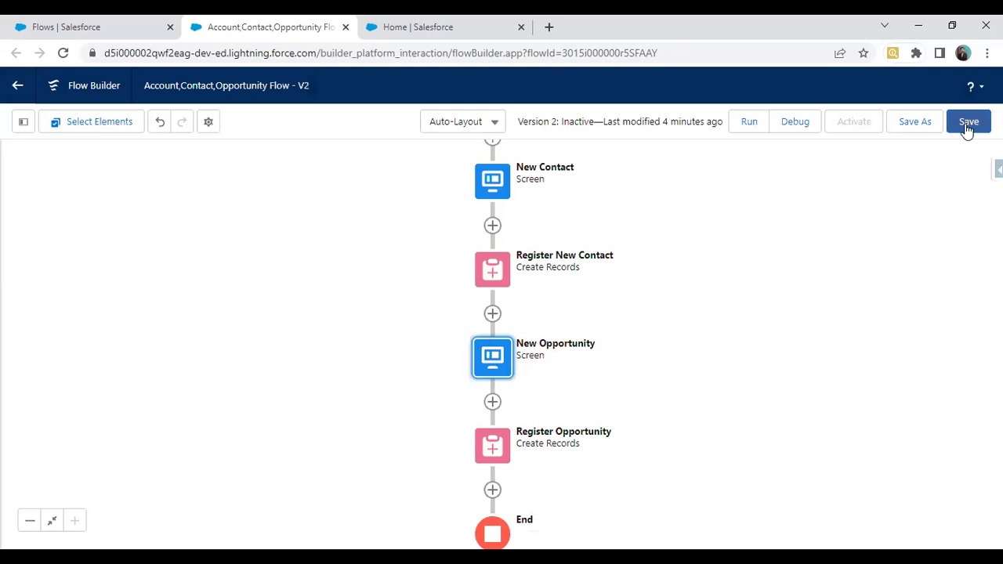
Step: Save the flow and run Version 2 in a new tab
left_click(968, 123)
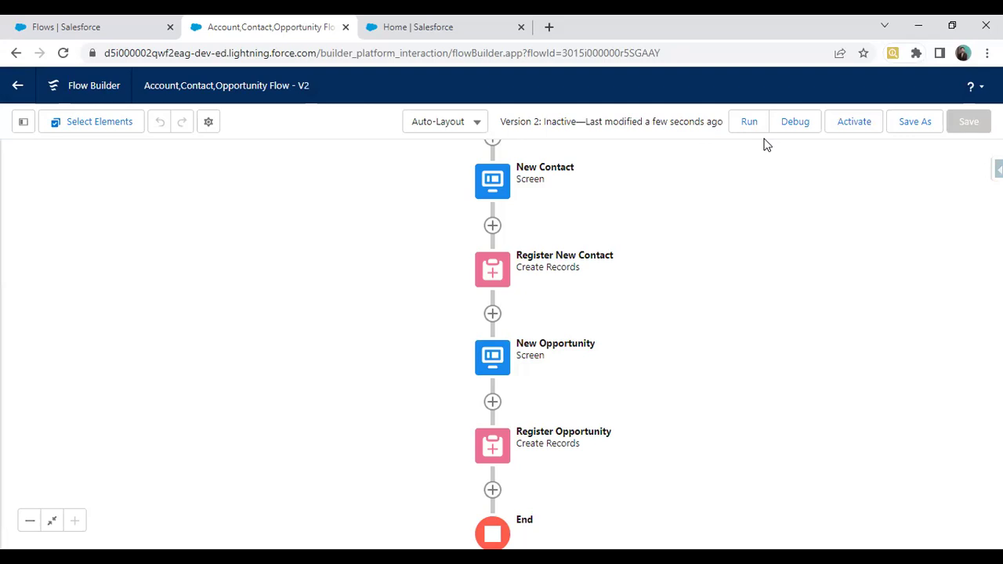
left_click(746, 128)
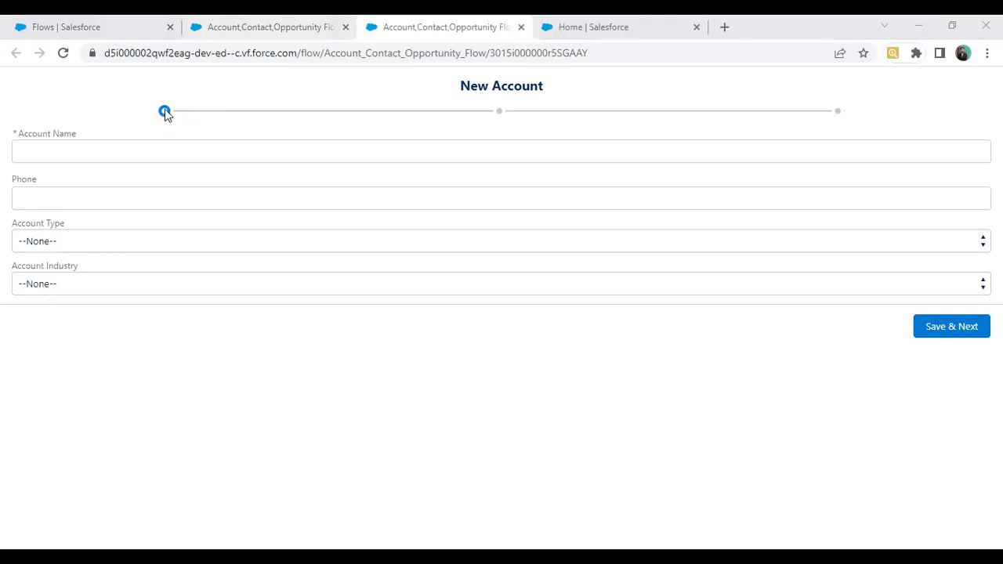
Step: Enter 'Test Account' as the account name in the test run, then switch to the Home tab
left_click(491, 109)
left_click(52, 156)
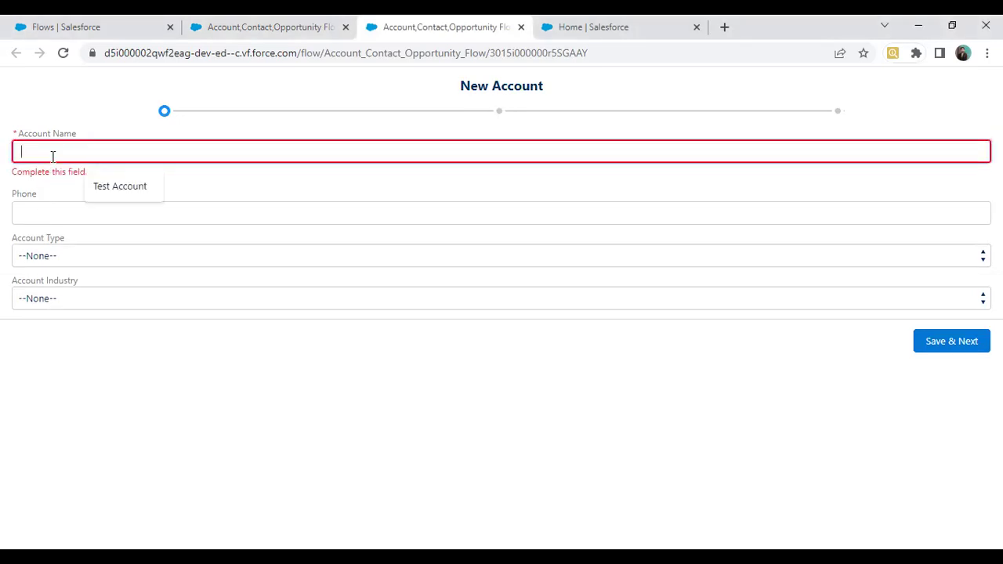
type("Test Account")
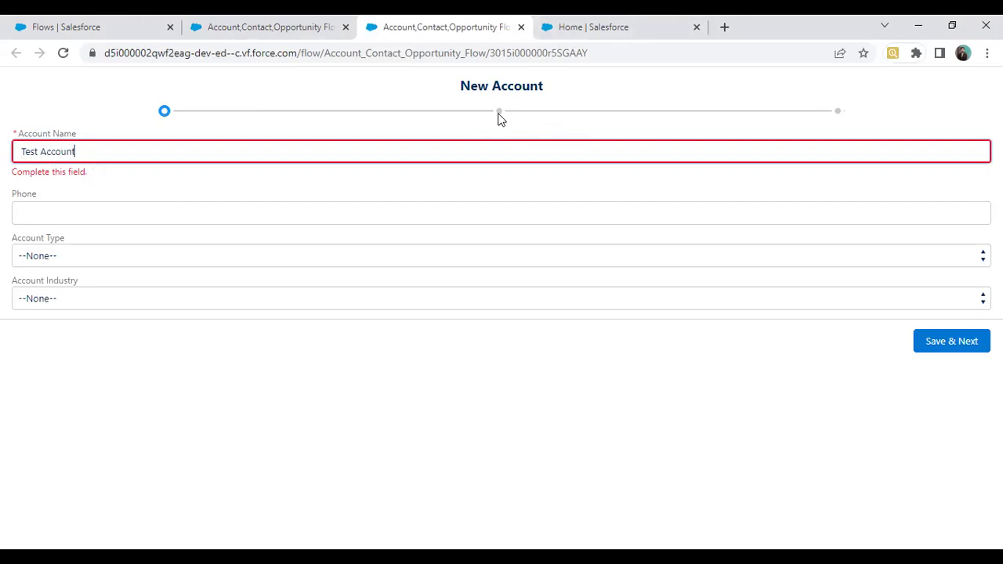
left_click(500, 119)
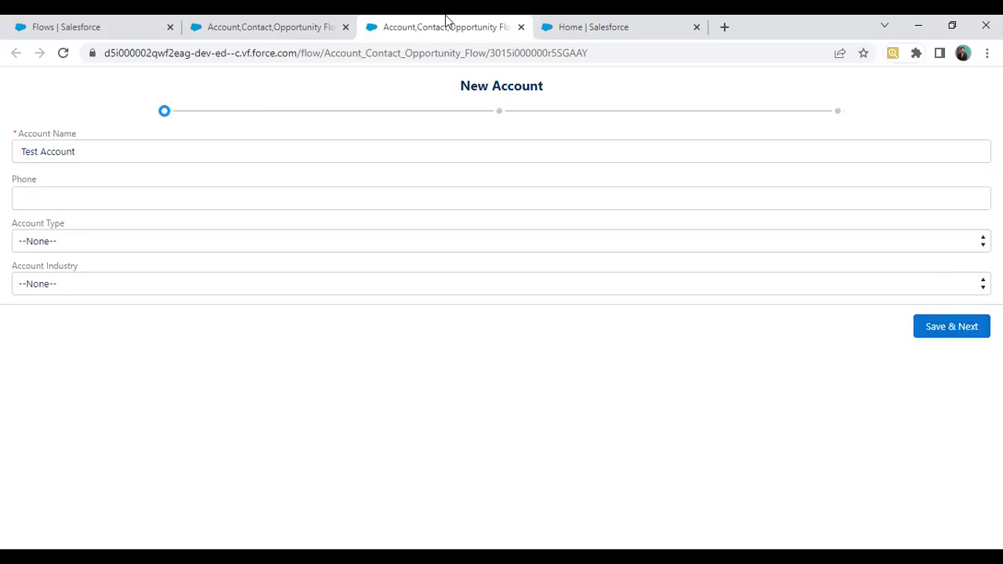
left_click(622, 25)
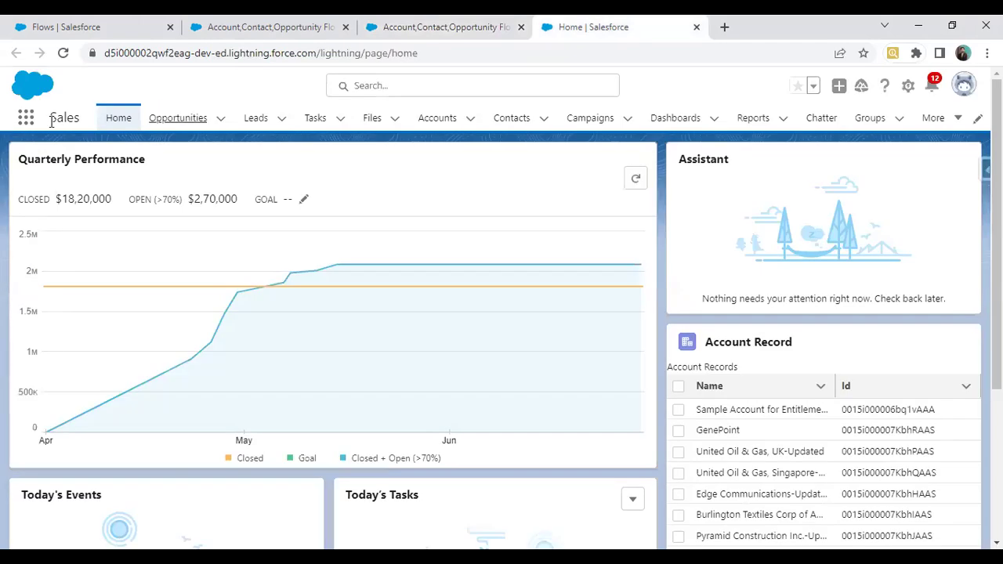
Step: Open the Accounts list in a new tab alongside the running flow
right_click(439, 119)
left_click(502, 128)
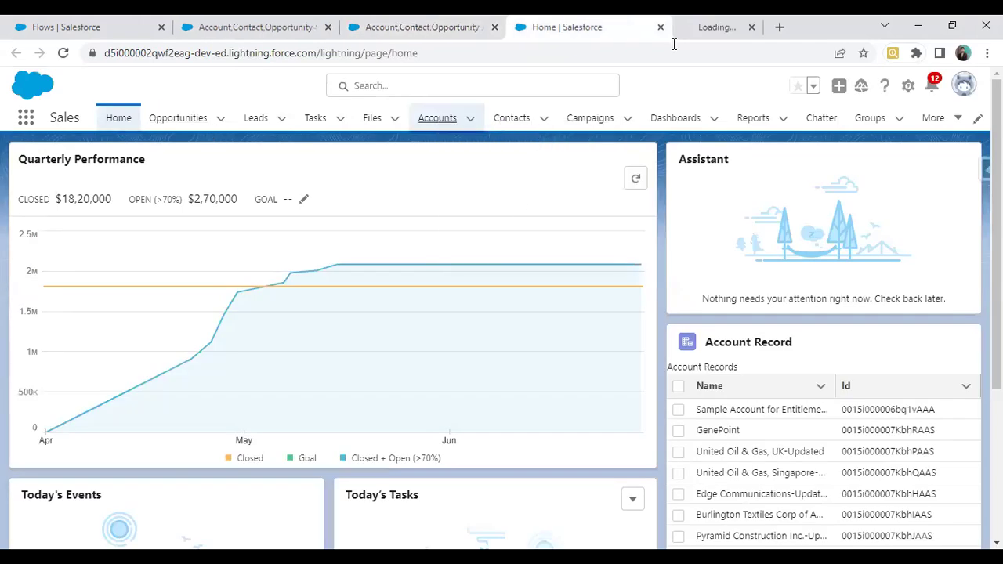
left_click(675, 23)
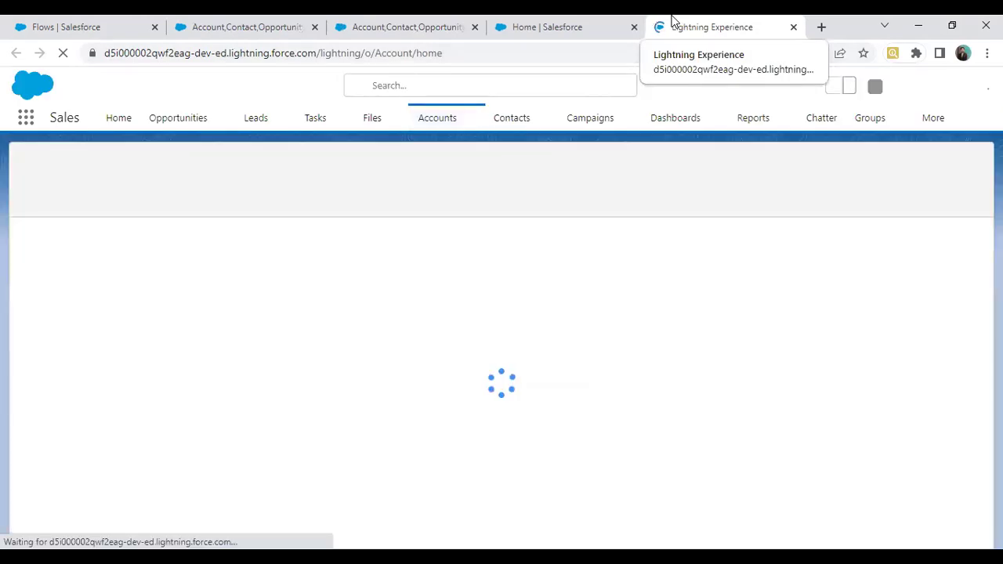
left_click(369, 22)
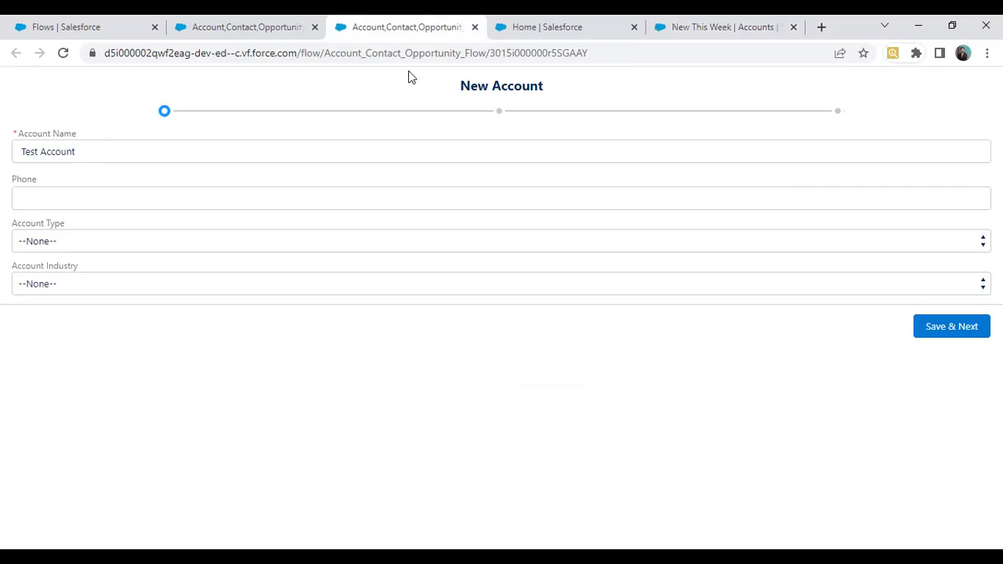
left_click(737, 24)
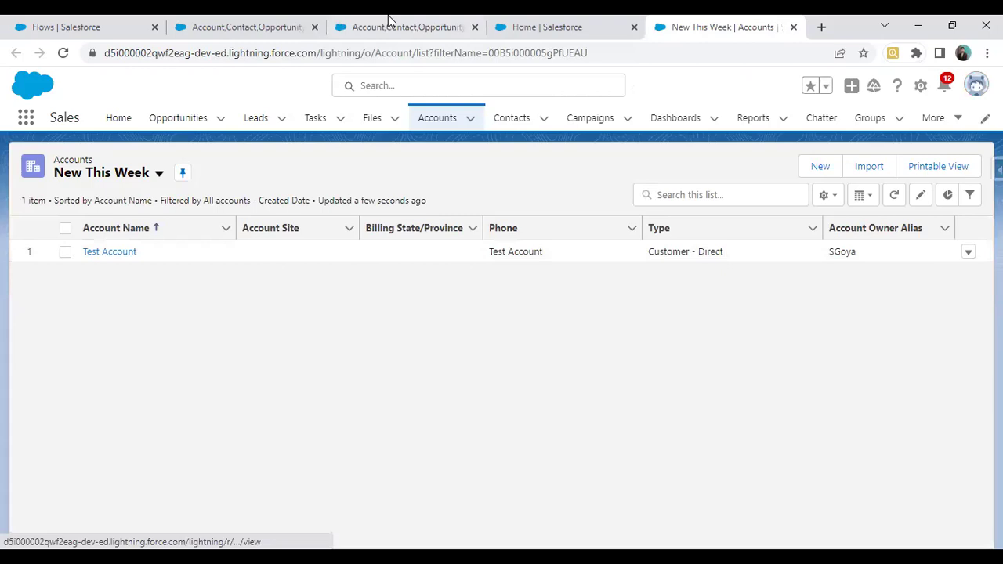
left_click(389, 22)
Step: Enter Aitechone Pvt. Ltd. as the account name and fill in a phone number
left_click_drag(115, 155, 0, 161)
type("Su")
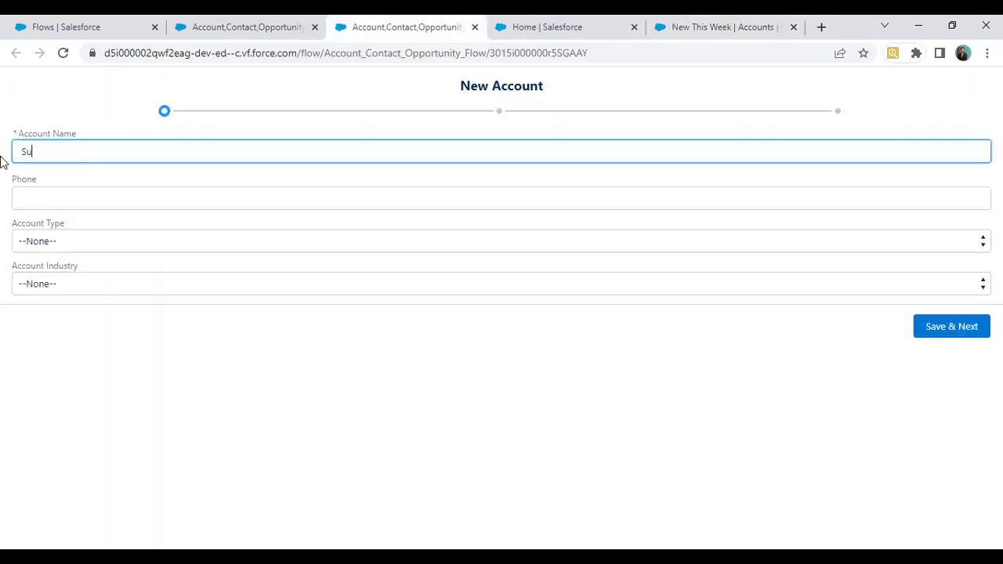
type("mit Account")
triple_click(14, 151)
key("BackSpace")
type("Aitechone a")
key("BackSpace")
type("Corp.")
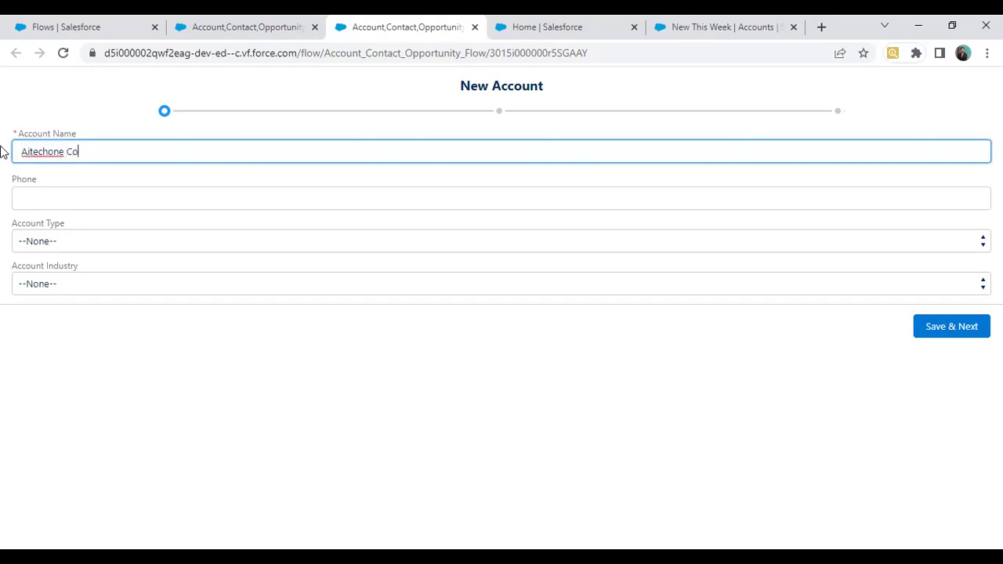
key("BackSpace")
key("BackSpace")
left_click(57, 189)
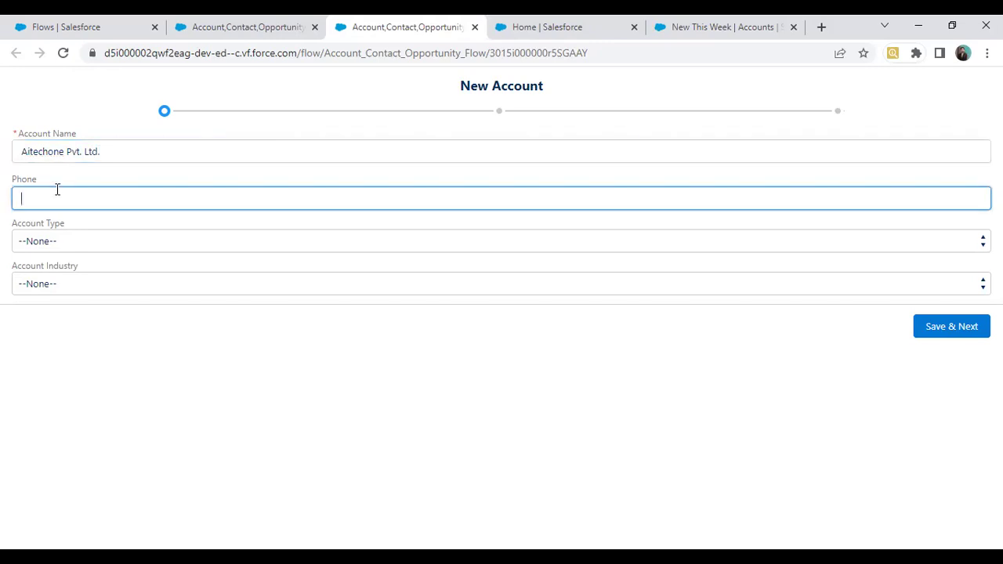
Step: Set account type Prospect and industry Education, then Save & Next to New Contact
left_click(60, 240)
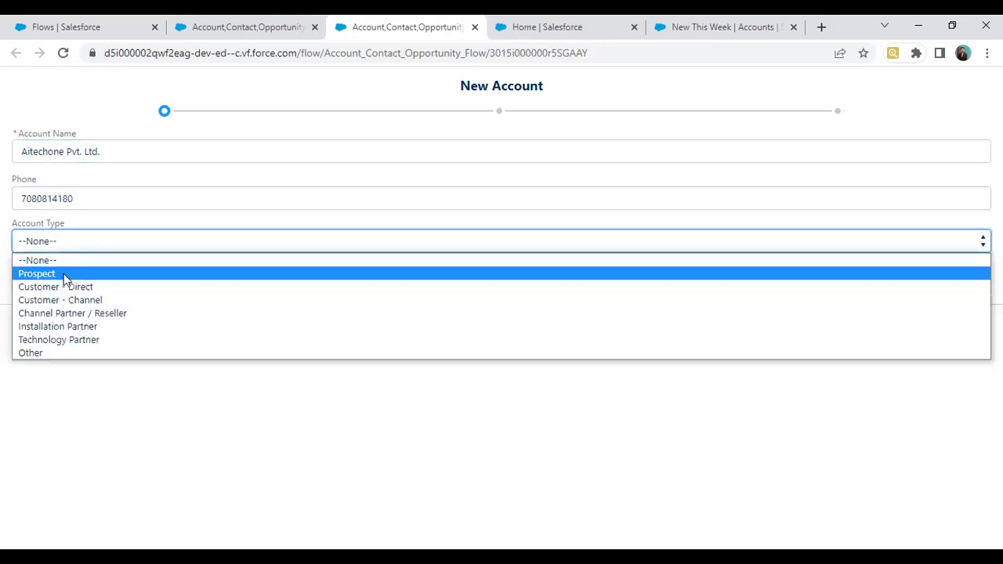
key("Return")
left_click(60, 290)
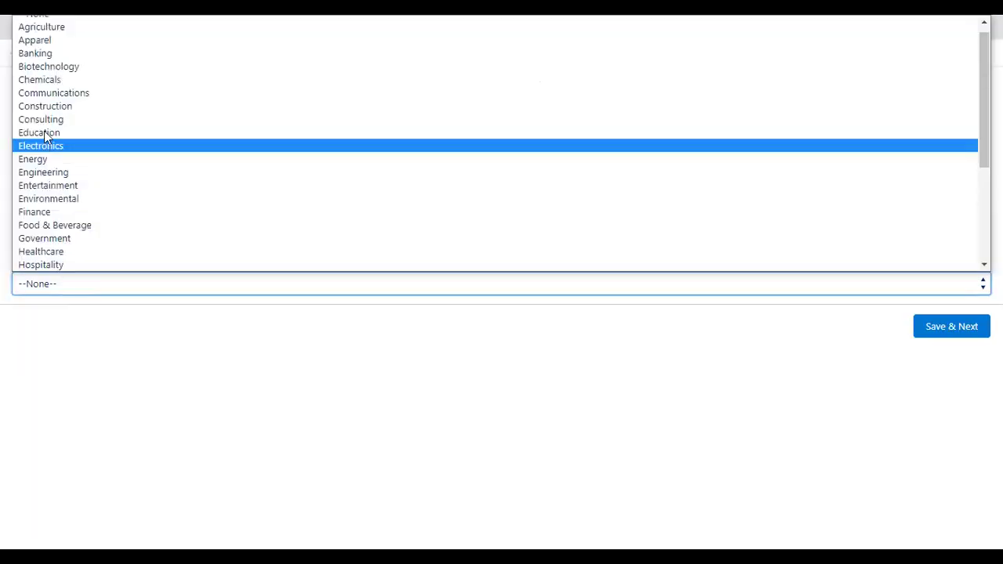
left_click(44, 130)
left_click(769, 23)
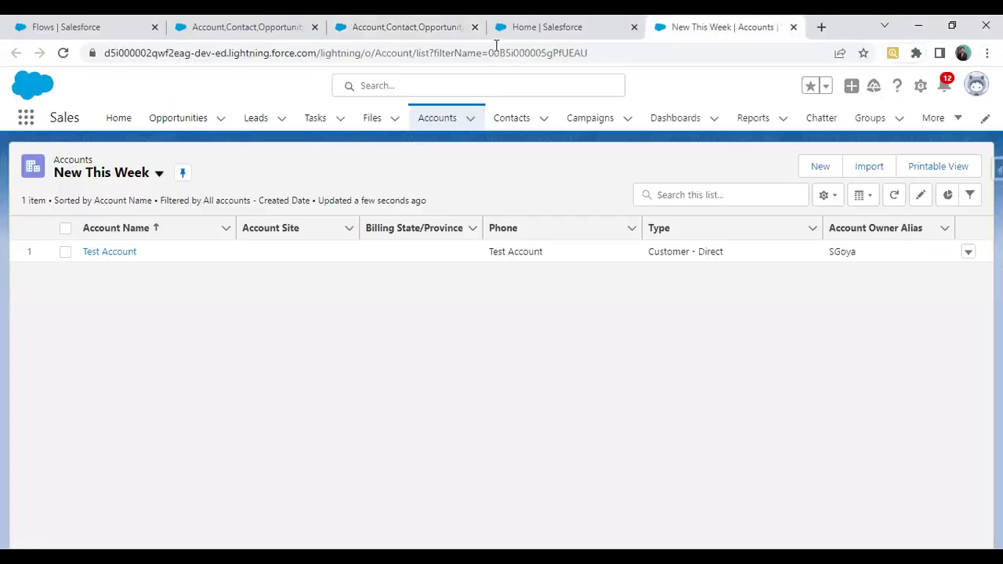
left_click(894, 195)
left_click(435, 23)
left_click(956, 328)
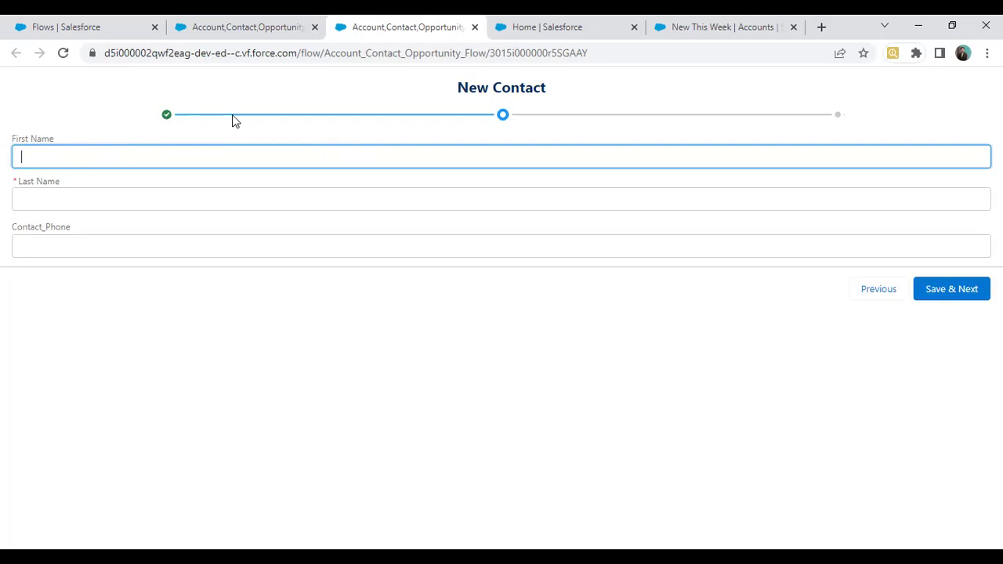
Step: Confirm the account saved, then fill in the contact's first name, last name and phone, and save
left_click(702, 25)
left_click(894, 196)
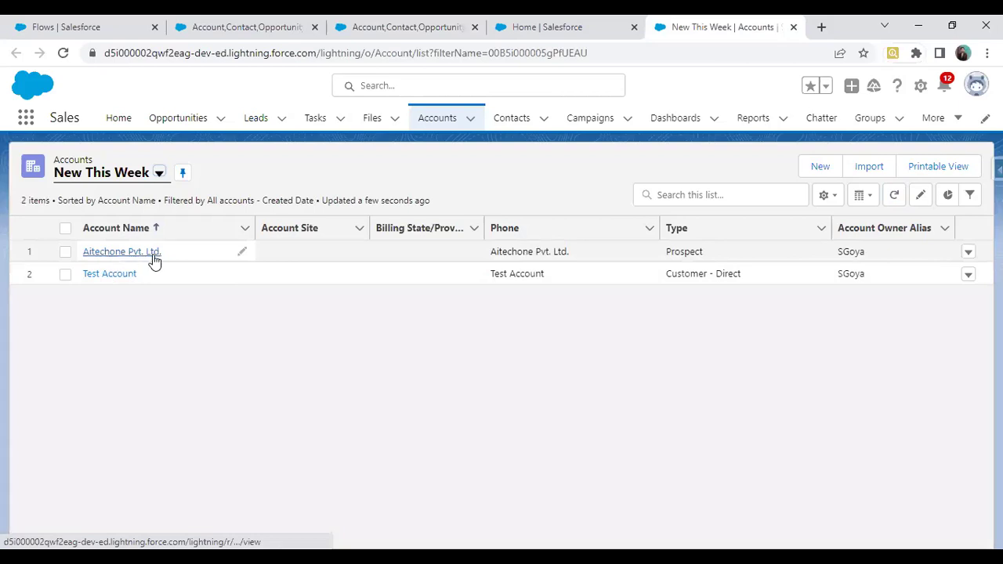
left_click(405, 27)
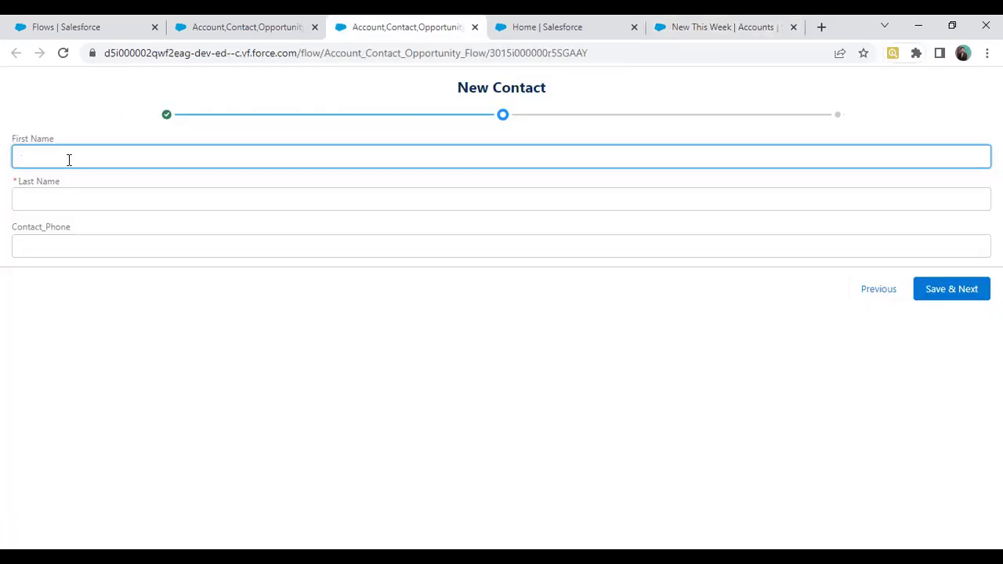
key("Tab")
key("Tab")
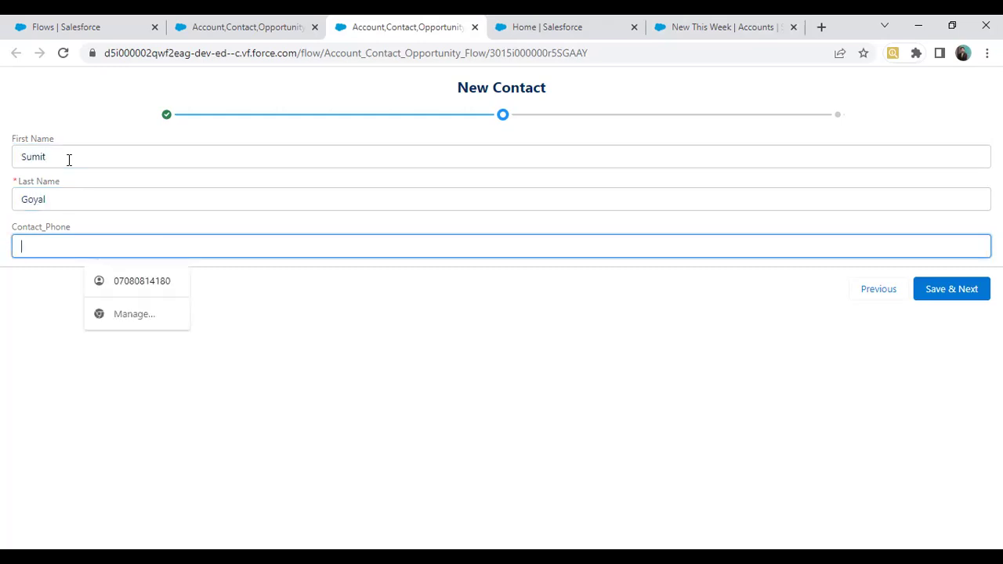
left_click(522, 359)
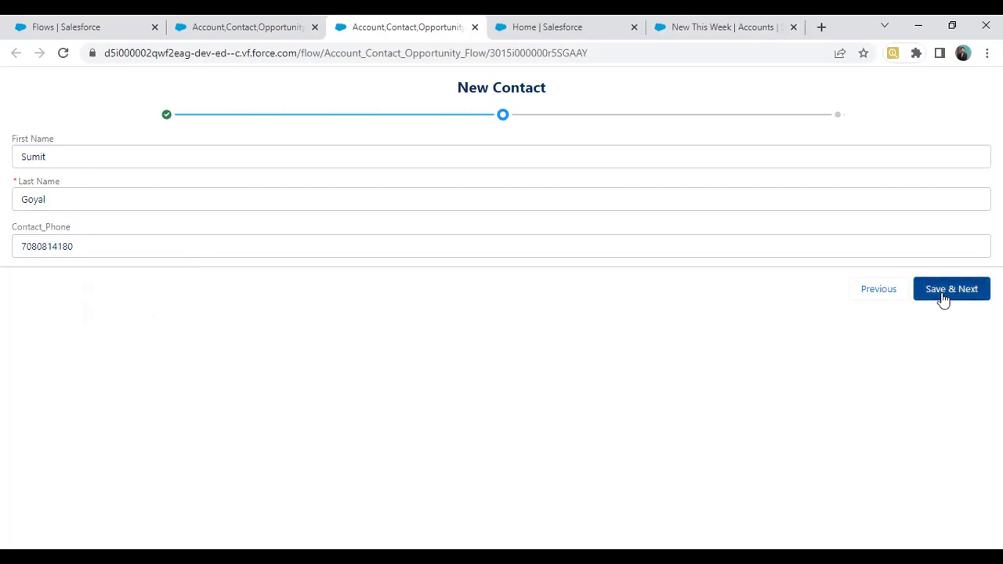
left_click(944, 297)
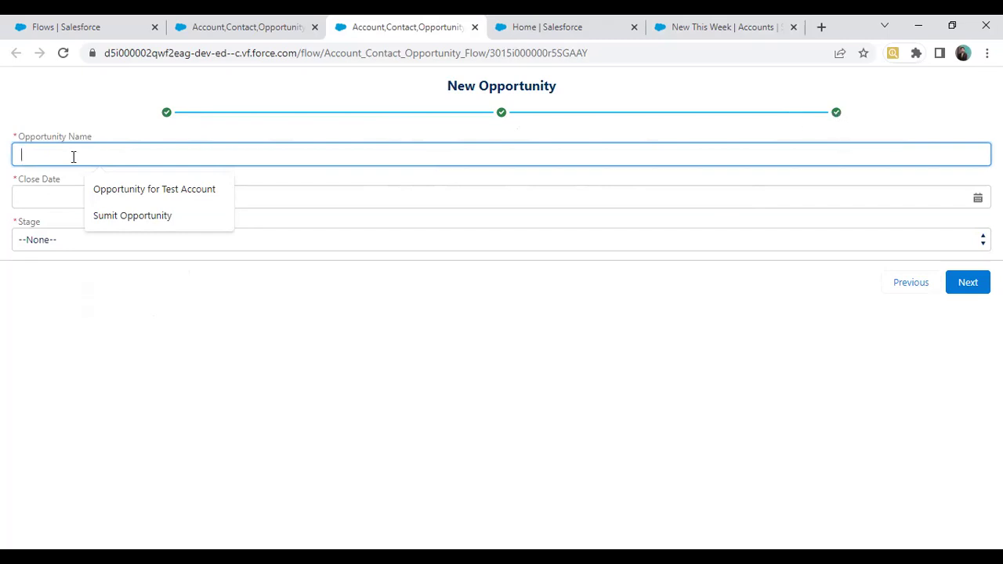
Step: Name the opportunity for the contact, close date 26-Apr-2023, stage Perception Analysis, and submit
type("Opportunity")
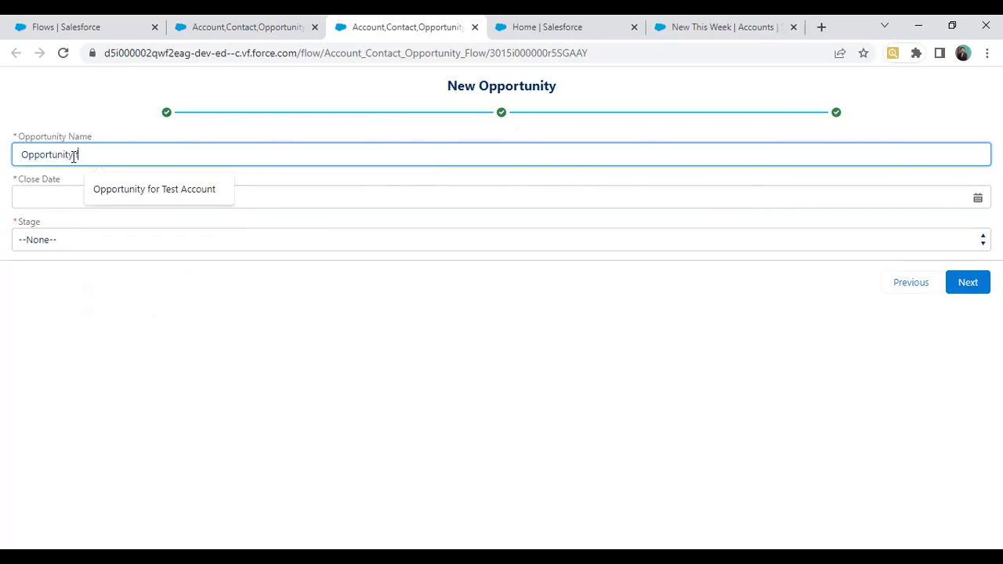
type(" for SUmi")
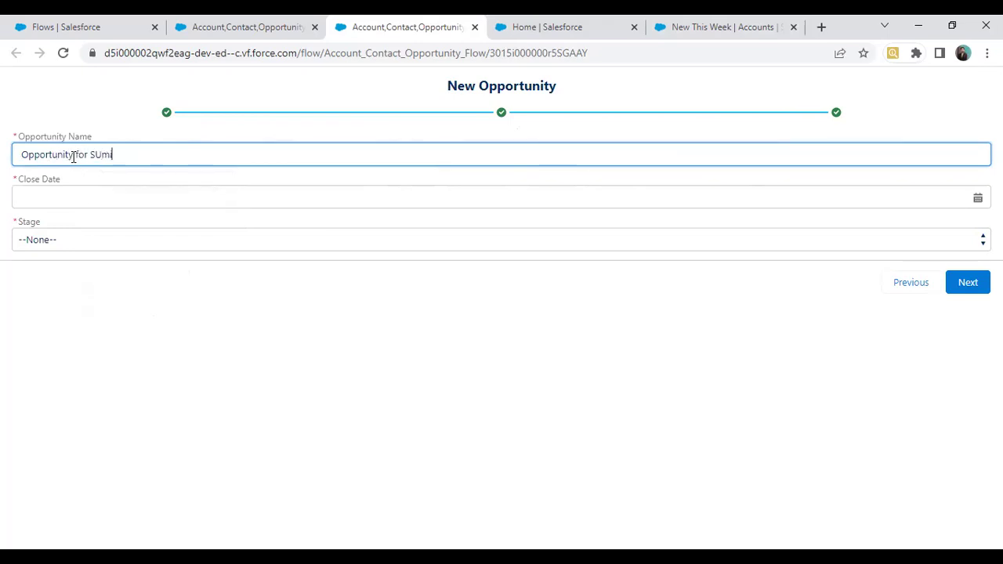
key("BackSpace")
key("BackSpace")
key("BackSpace")
key("BackSpace")
type("Sumit")
left_click(91, 203)
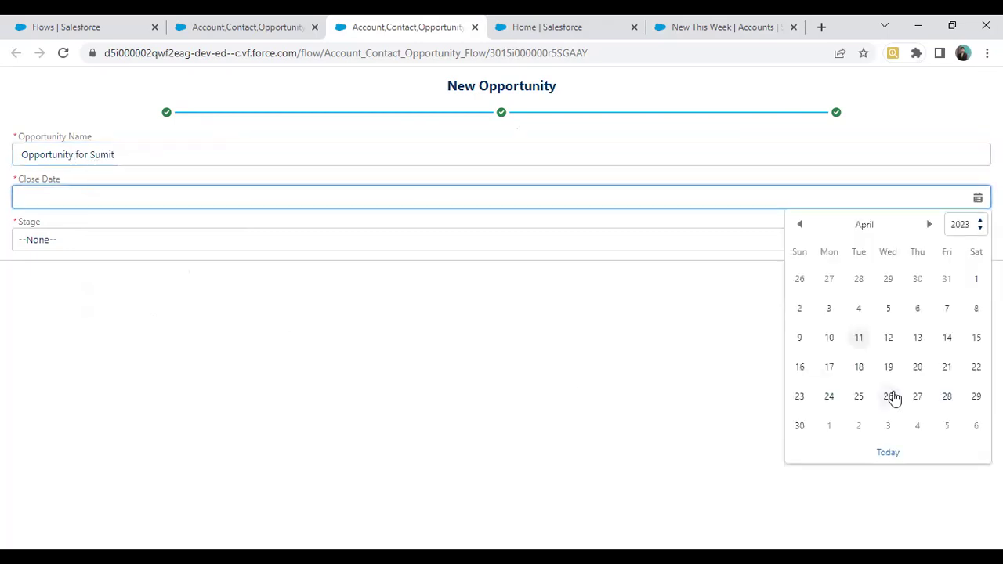
left_click(889, 397)
left_click(43, 242)
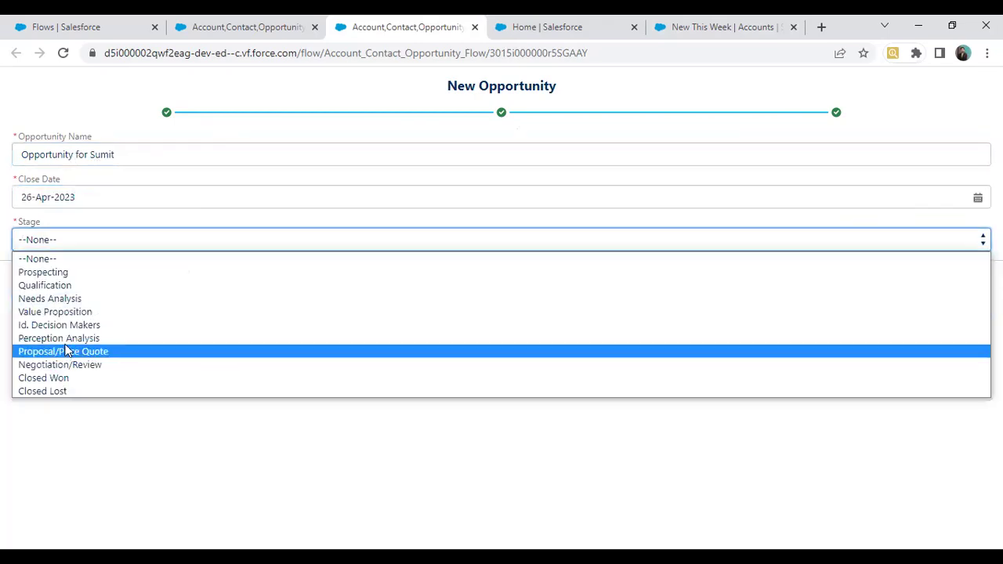
left_click(970, 298)
left_click(966, 290)
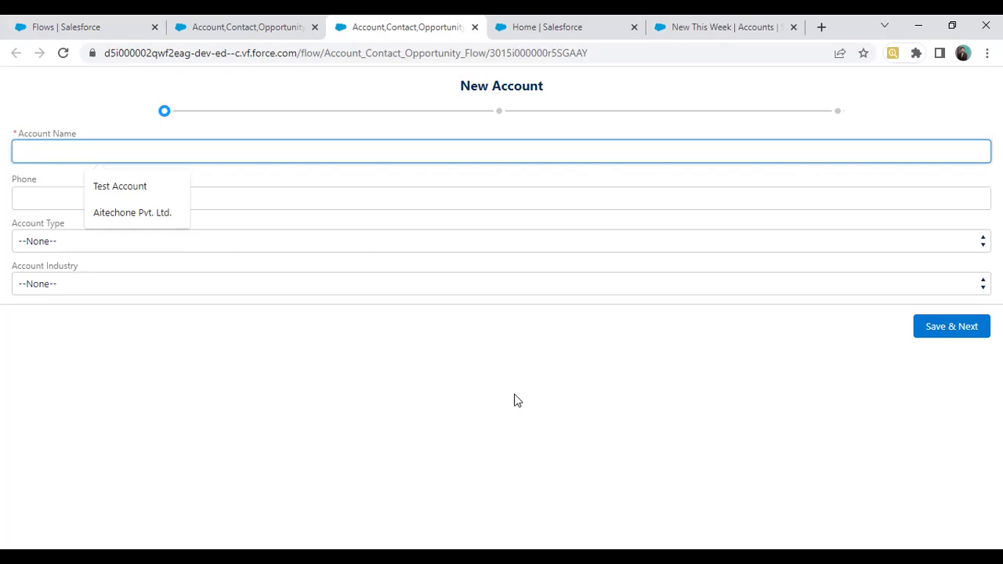
Step: Check Aitechone Pvt. Ltd.'s related contact and opportunity, then close the flow test tab
left_click(672, 27)
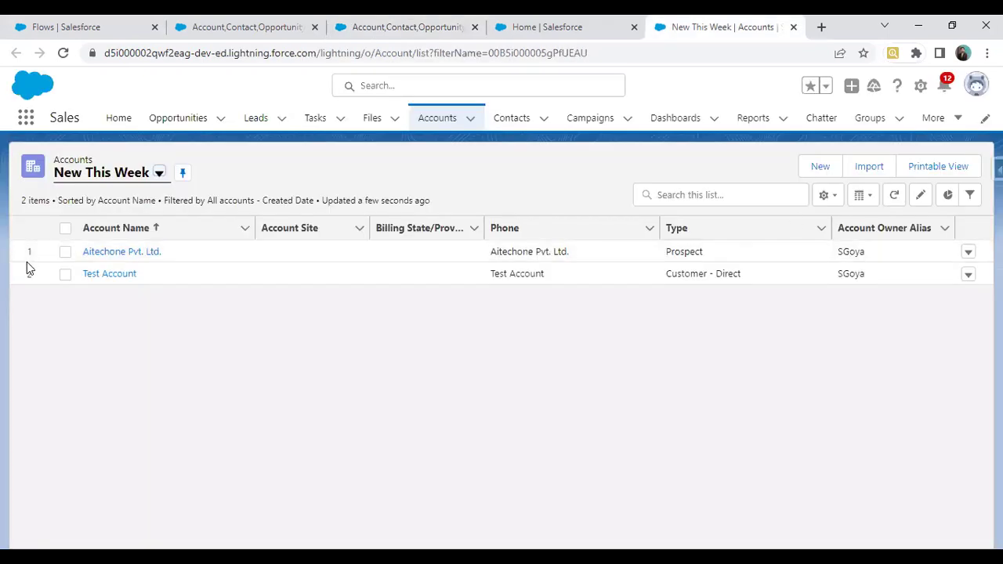
left_click(107, 254)
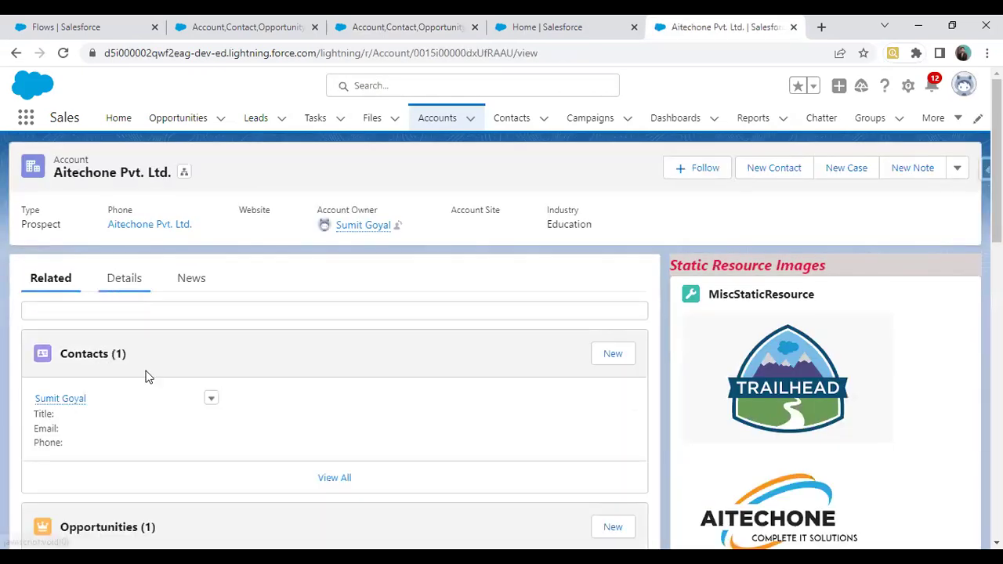
left_click(119, 284)
left_click(53, 279)
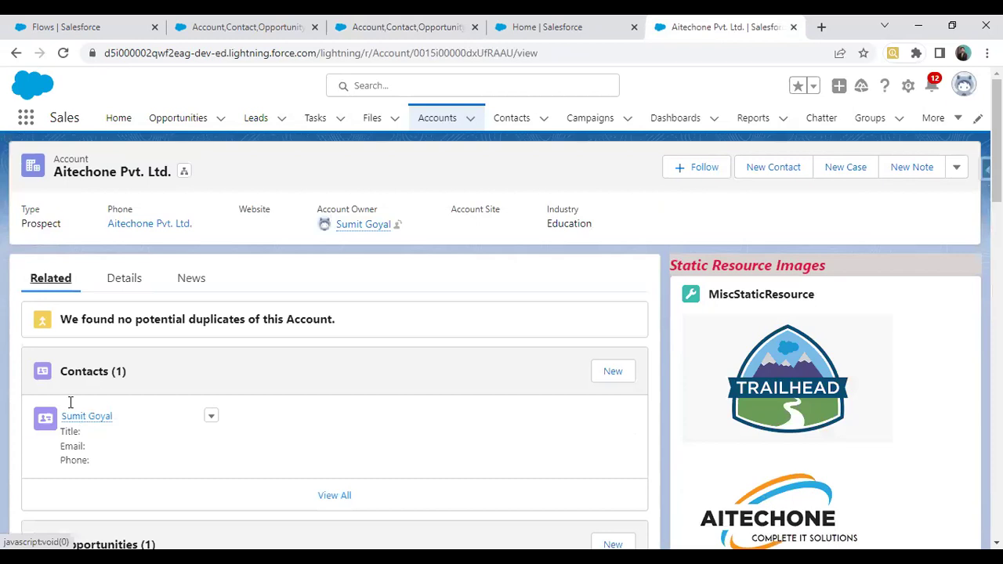
scroll(439, 40, "down", 3)
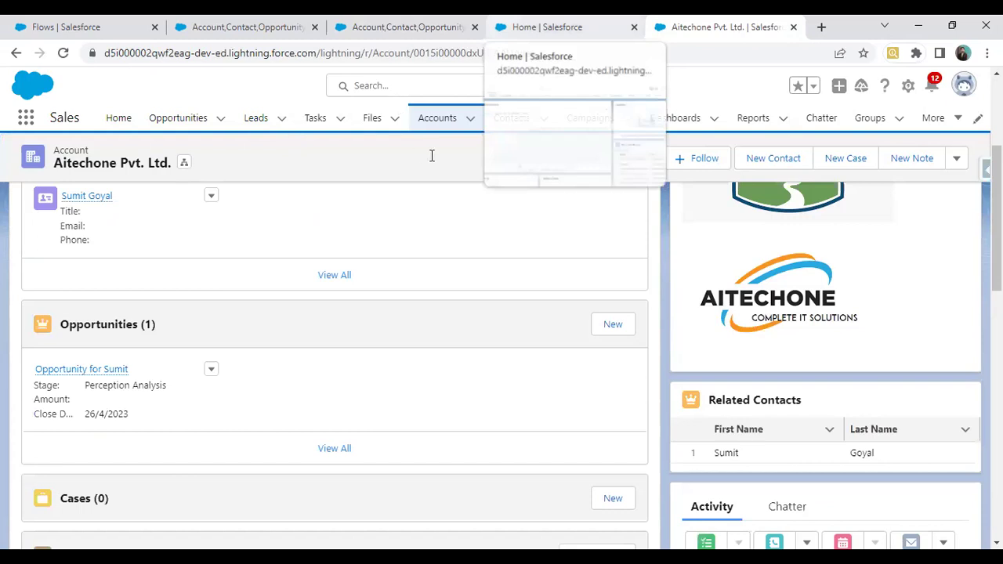
key("ctrl+3")
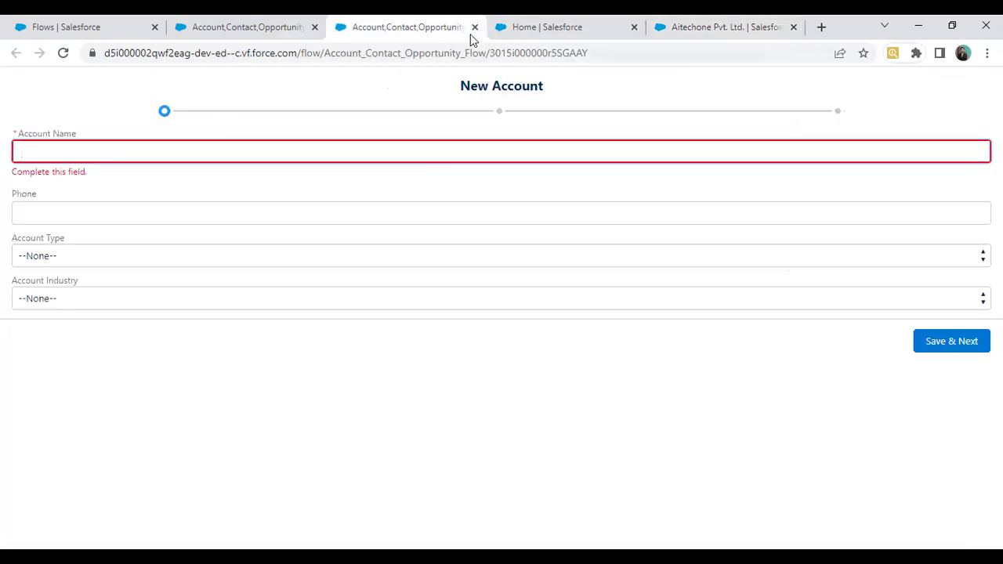
middle_click(345, 26)
Step: Back in Flow Builder, set the New Account screen's Dynamic Flow Progress indicator type to Path
left_click(277, 17)
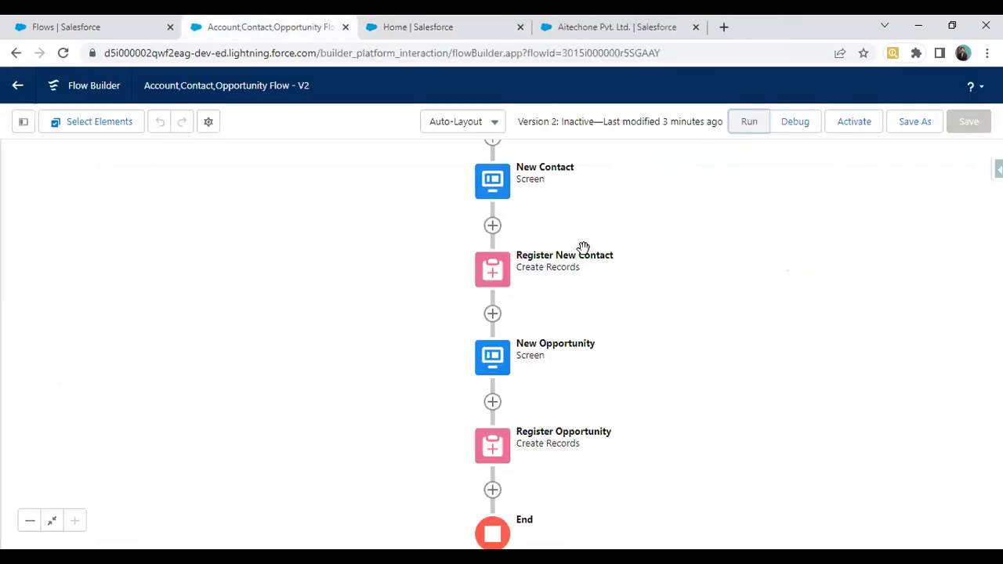
double_click(497, 193)
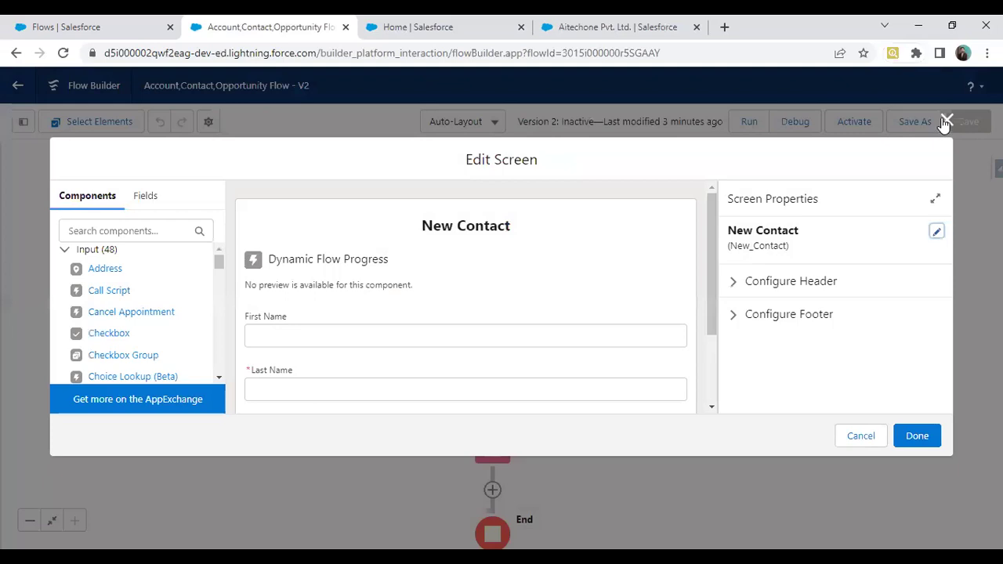
left_click(941, 121)
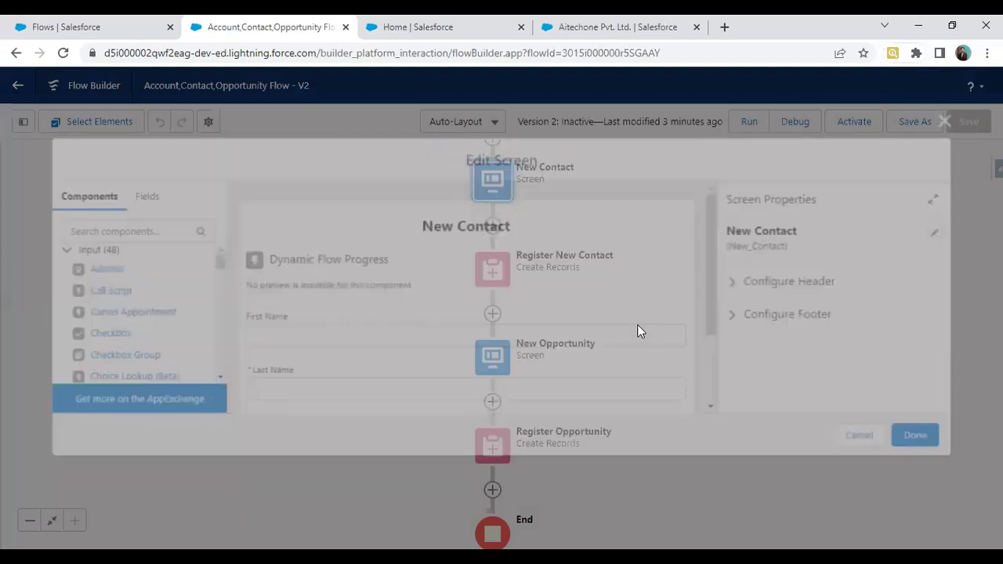
left_click_drag(708, 291, 698, 456)
double_click(511, 186)
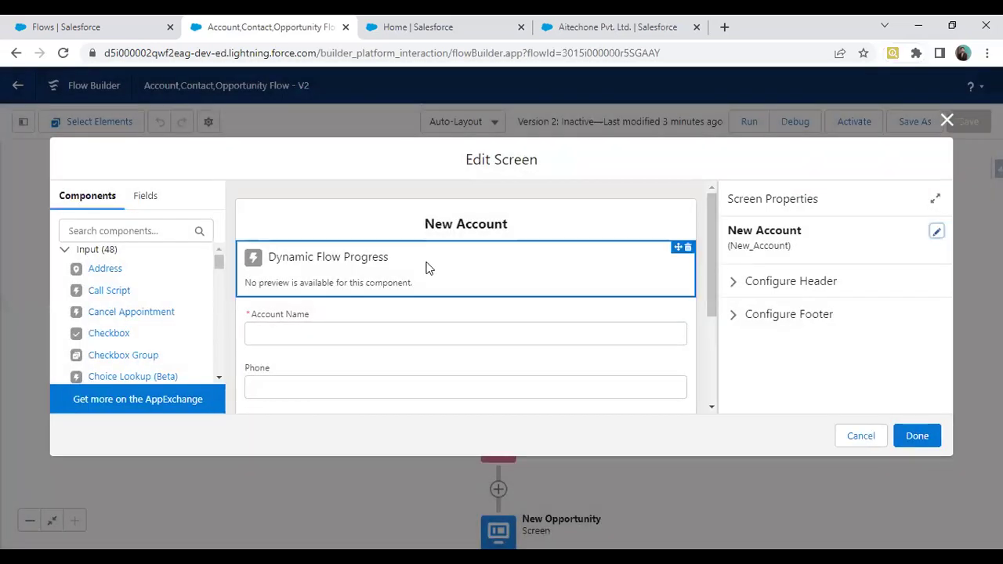
left_click(427, 267)
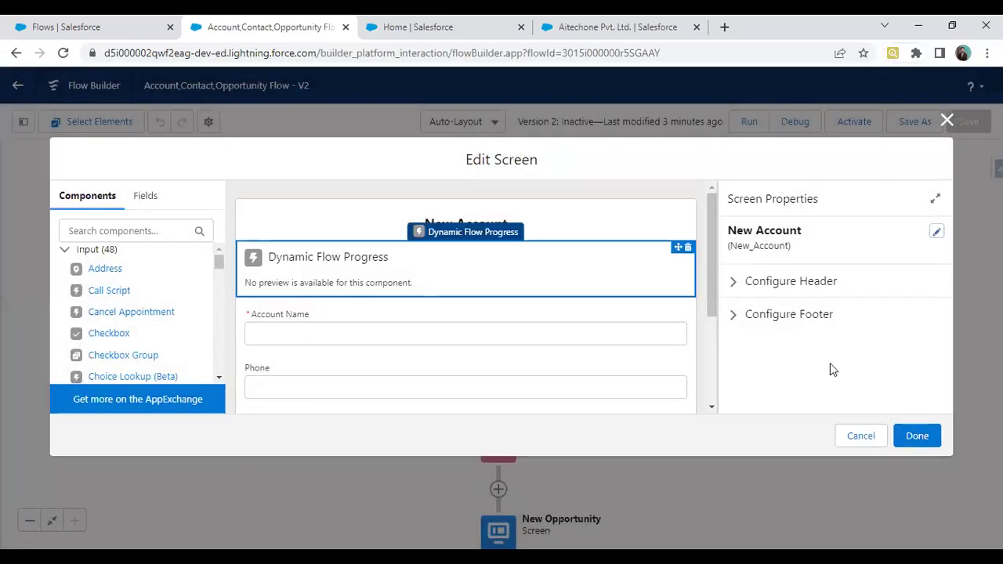
scroll(895, 359, "down", 2)
scroll(895, 359, "down", 1)
mouse_move(926, 313)
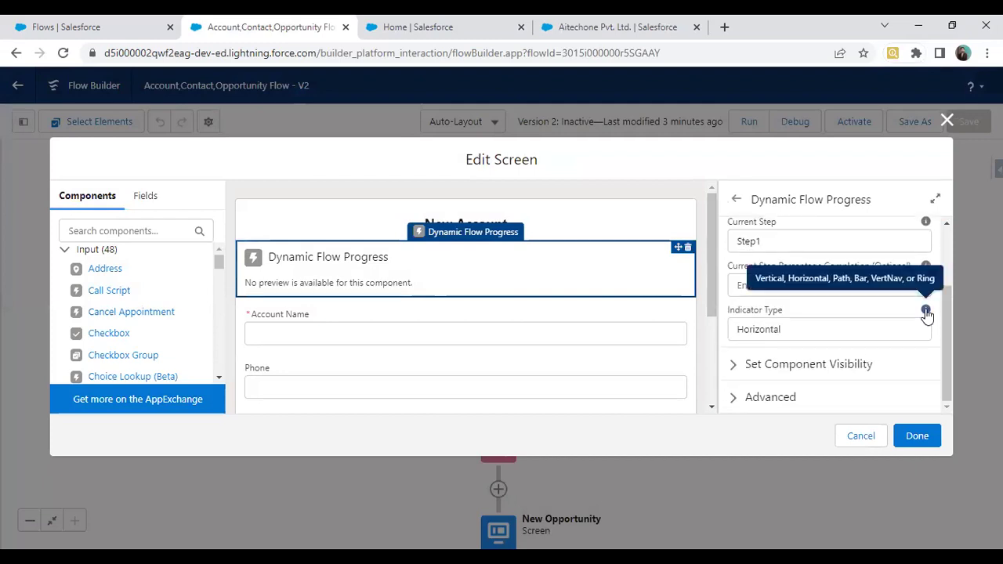
left_click(835, 328)
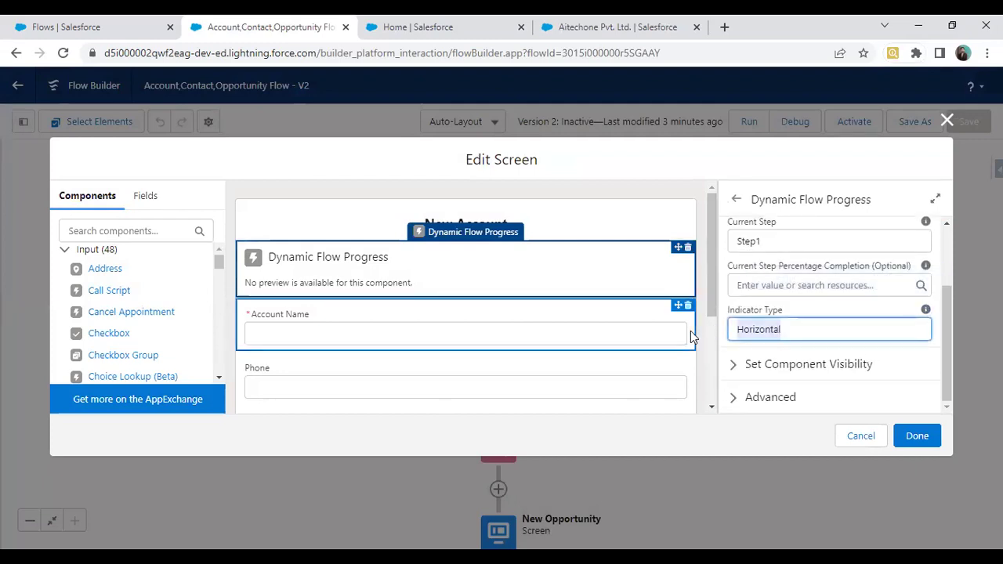
type("Path")
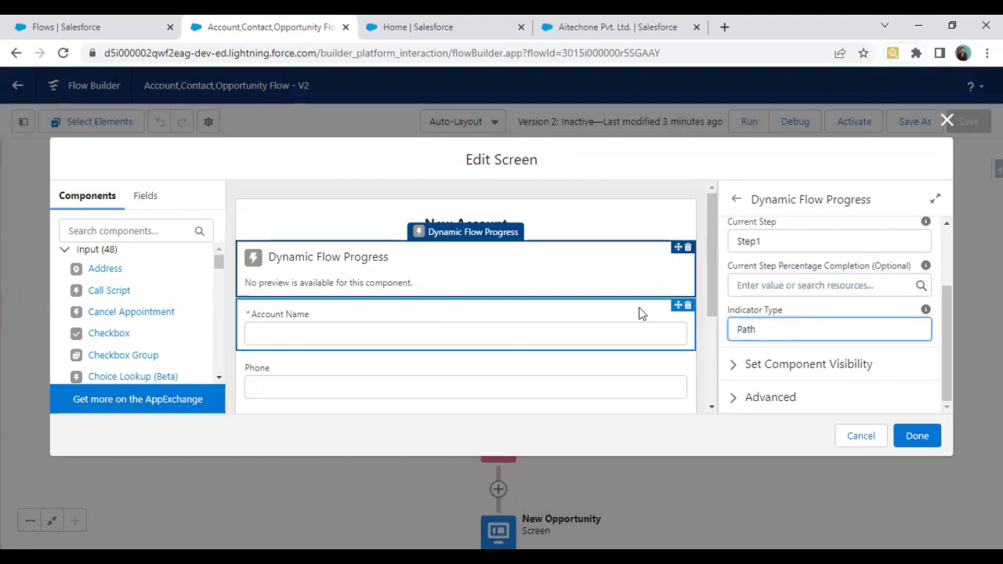
left_click(923, 444)
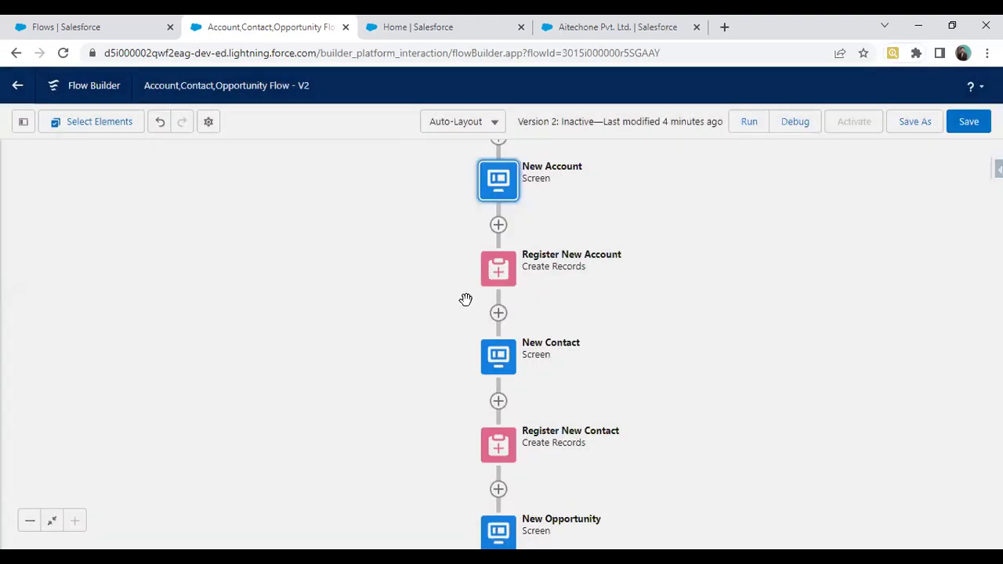
Step: Set the New Contact screen's Dynamic Flow Progress indicator type to Path
double_click(511, 357)
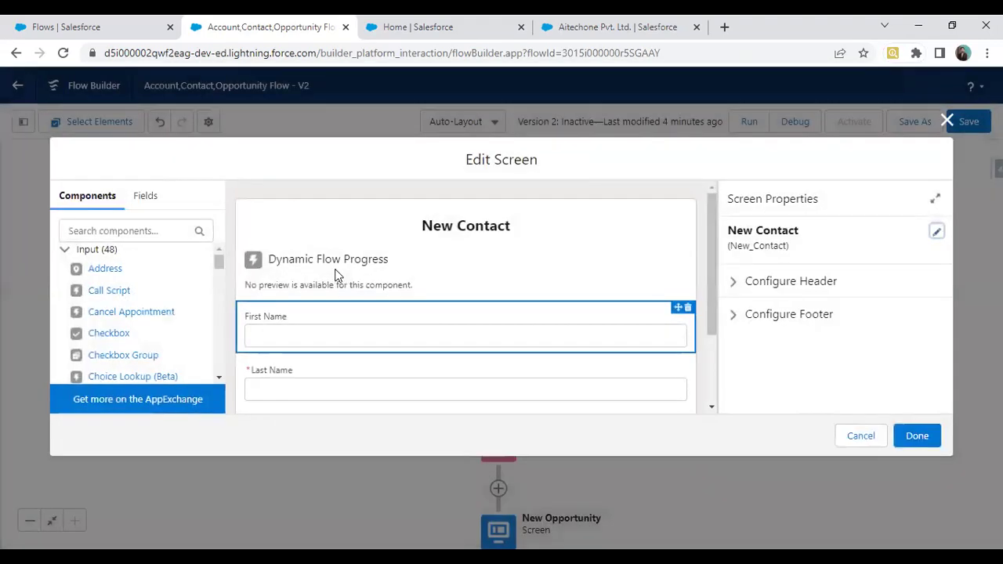
left_click(439, 270)
scroll(823, 373, "down", 1)
left_click(767, 330)
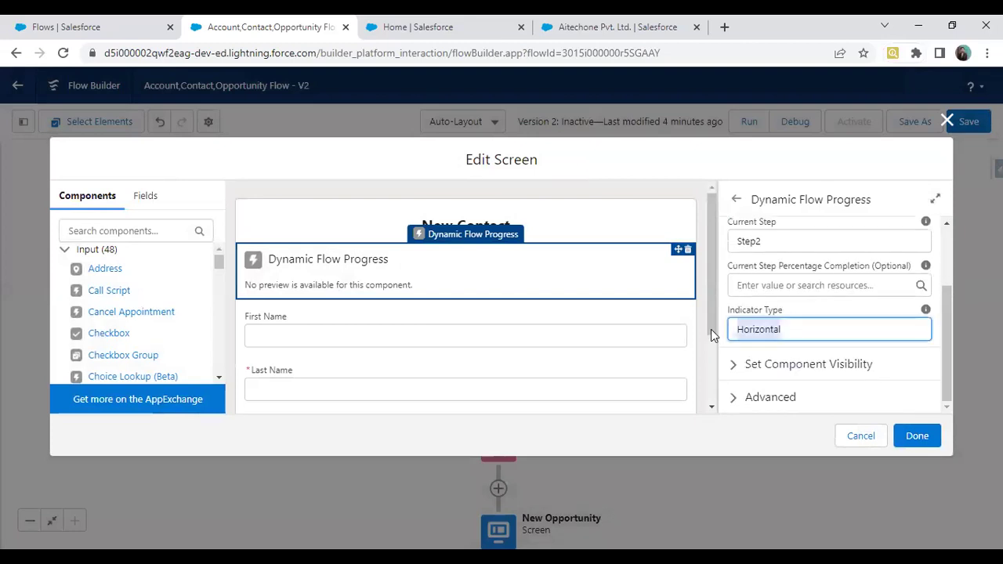
type("Path")
left_click(917, 436)
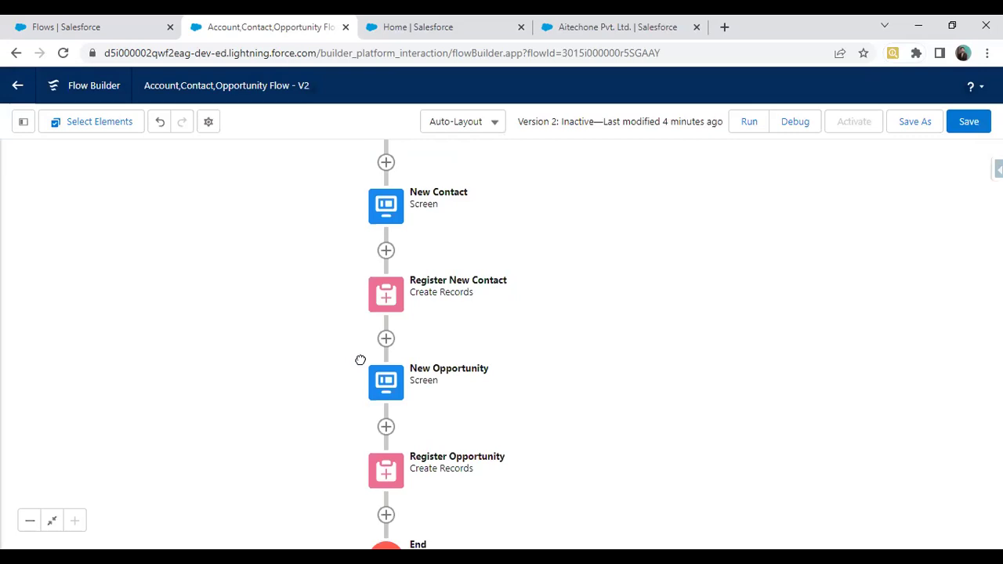
Step: Set the New Opportunity screen's progress indicator type to Path
double_click(387, 382)
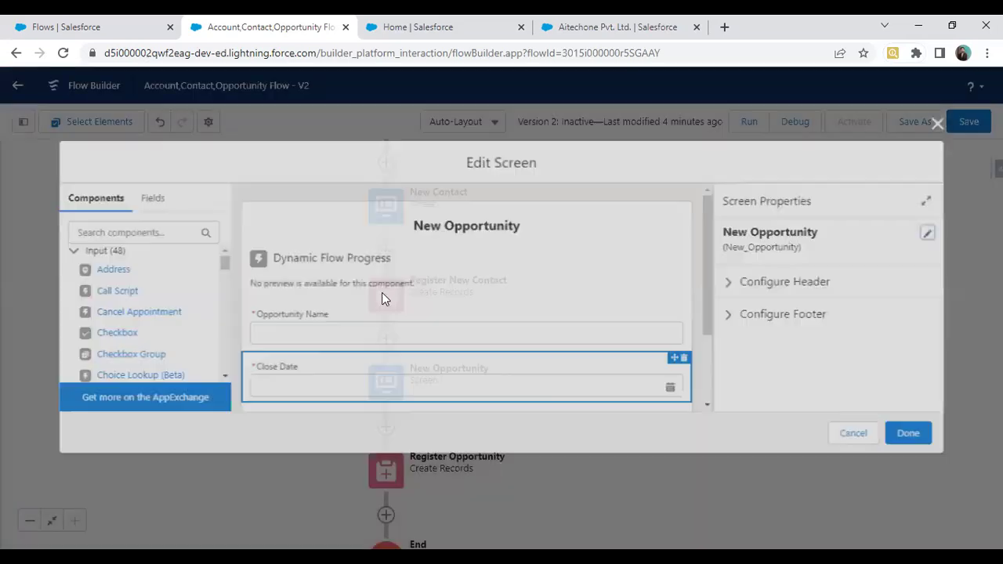
scroll(796, 388, "down", 2)
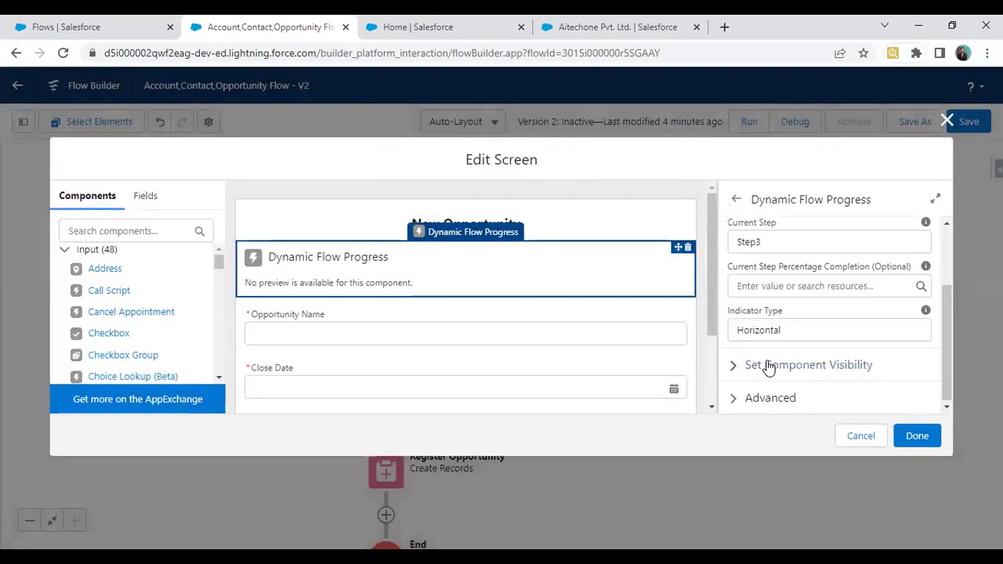
double_click(740, 325)
type("Path")
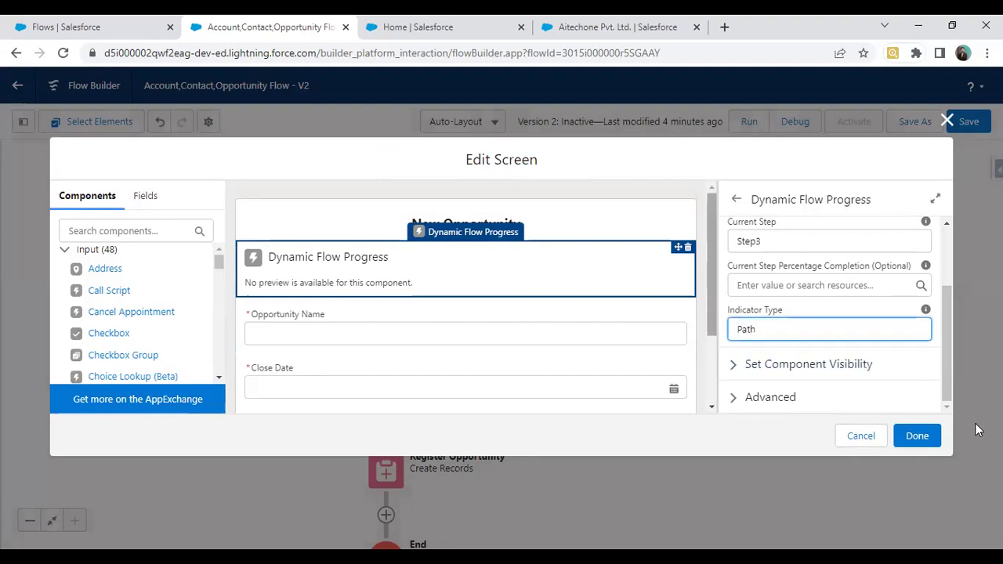
left_click(924, 437)
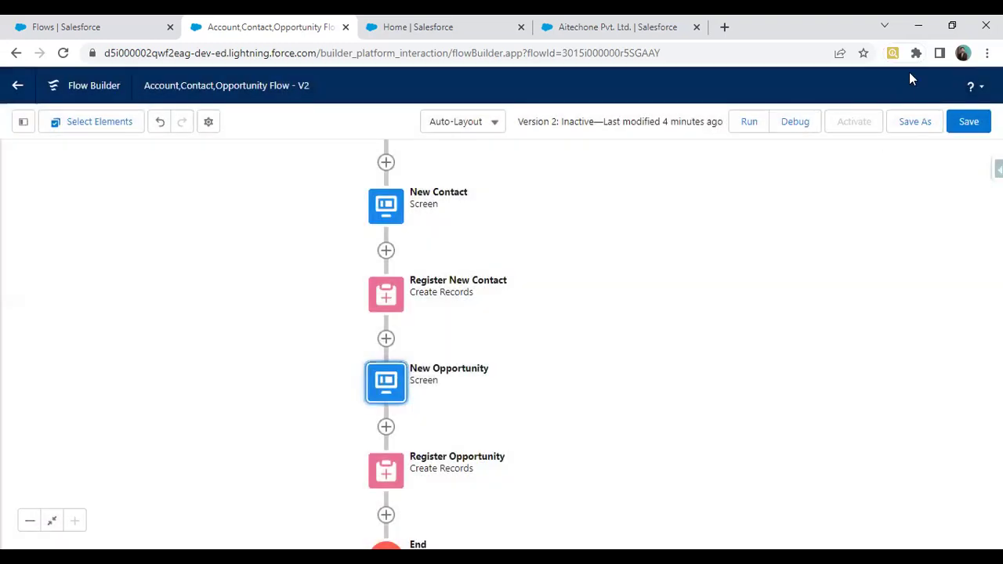
Step: Save the updated flow and start a fresh test run, closing the Home dashboard tab
left_click(973, 124)
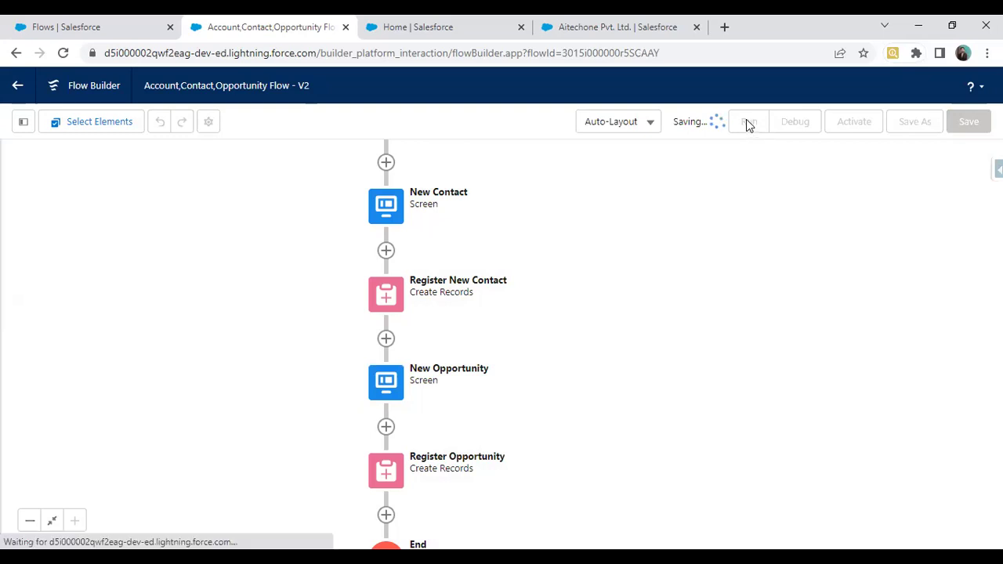
left_click(749, 125)
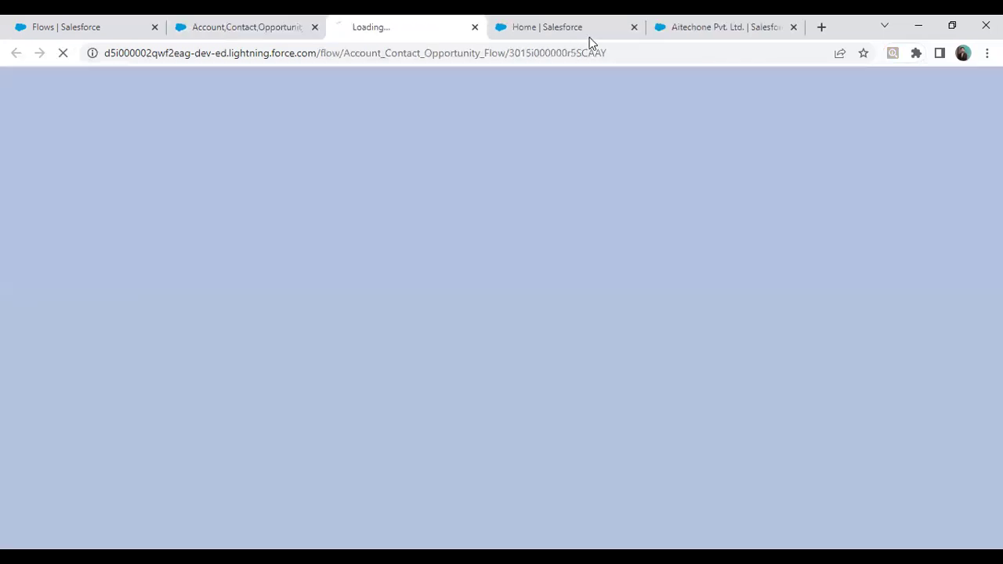
left_click(634, 27)
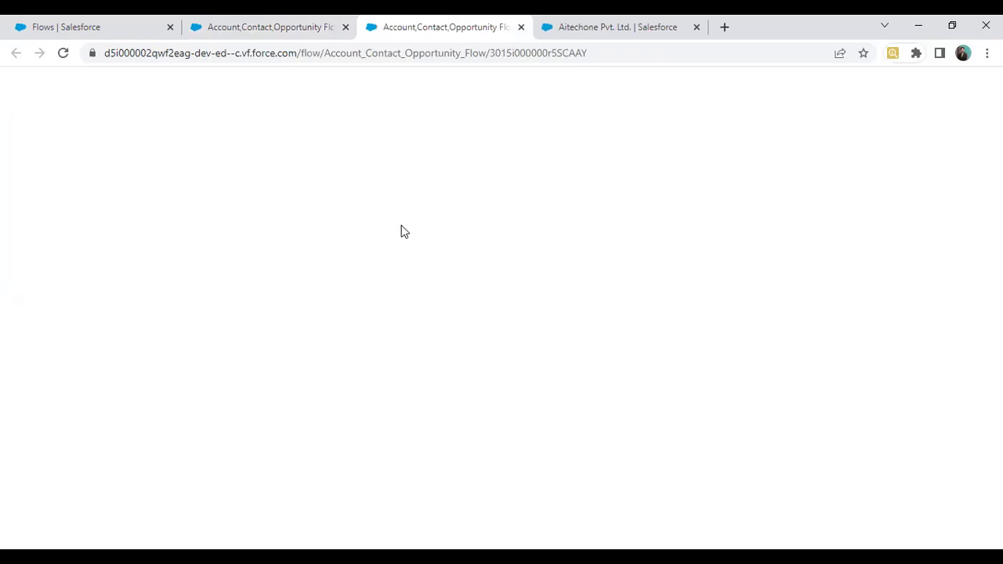